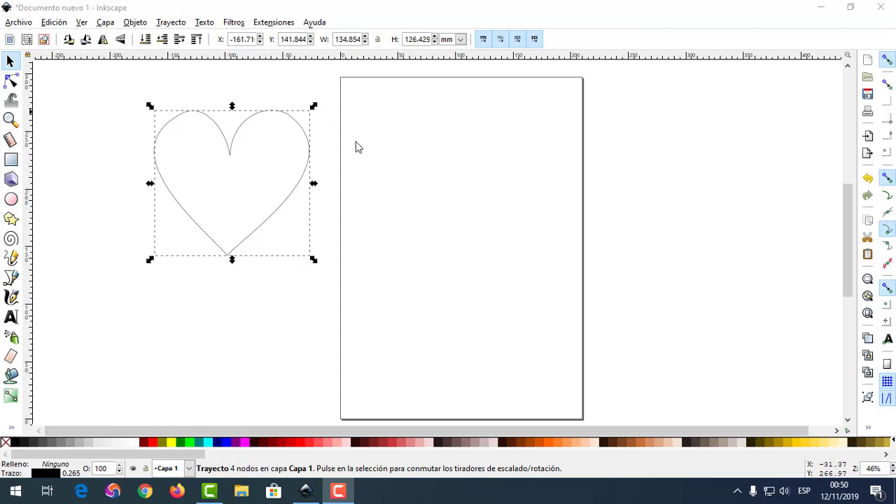
- Fill the off-page heart with Granate maroon (#800000) after trying yellow, green and red swatches
left_click_drag(272, 226, 463, 277)
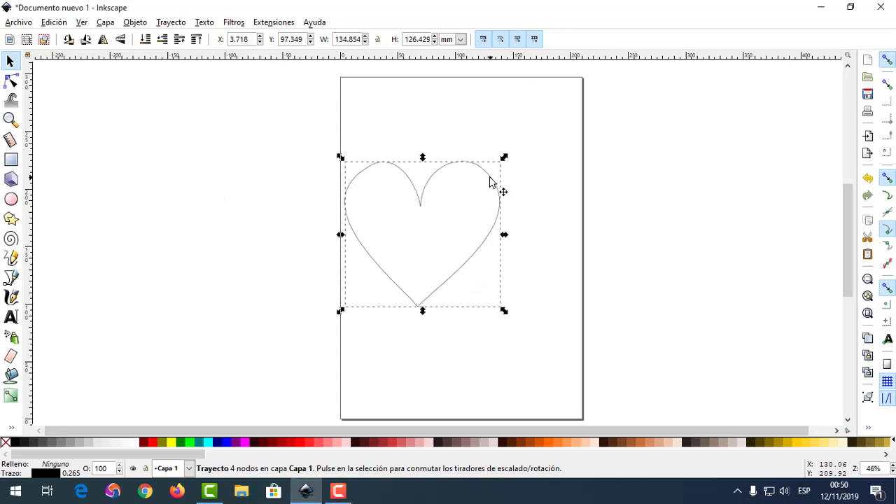
left_click_drag(492, 184, 311, 146)
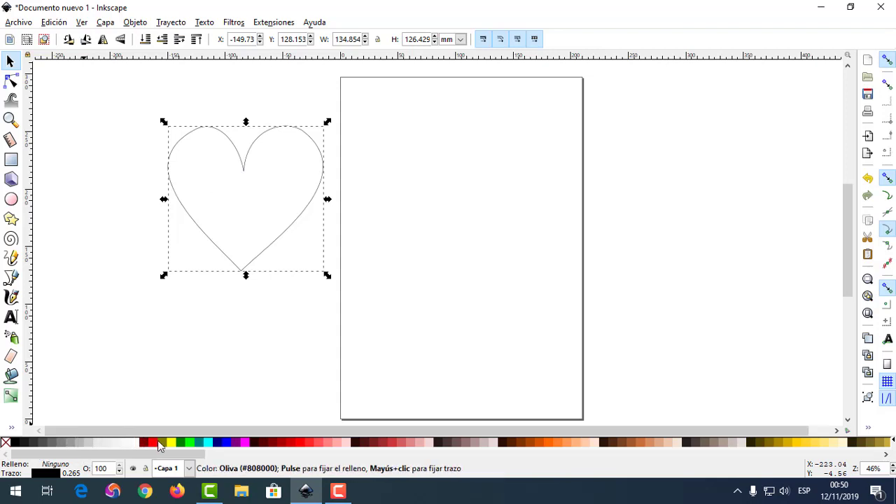
left_click(156, 444)
left_click(173, 443)
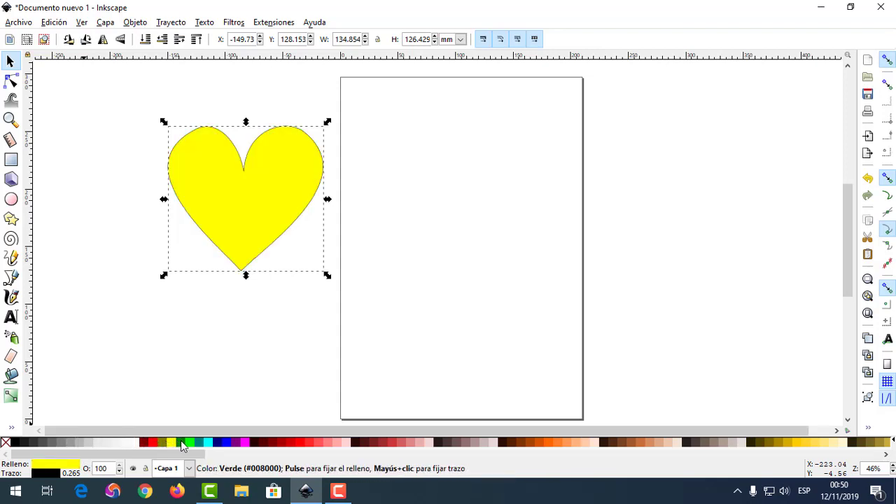
left_click(189, 444)
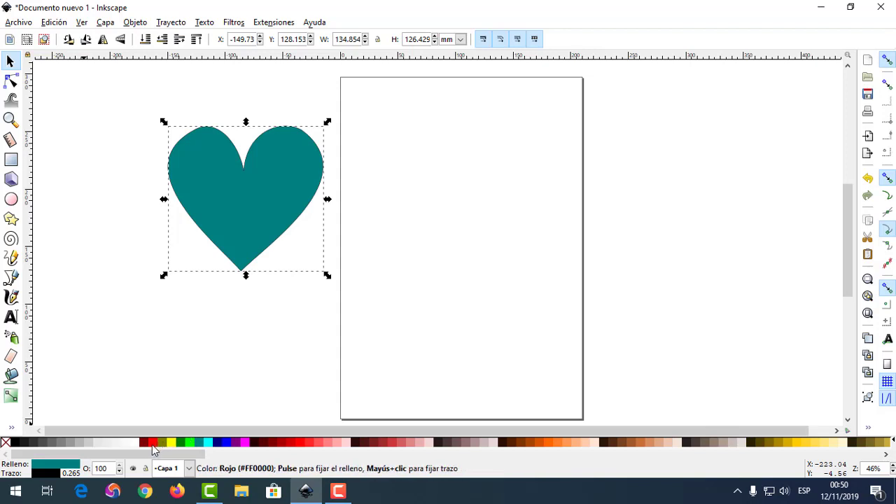
left_click(152, 445)
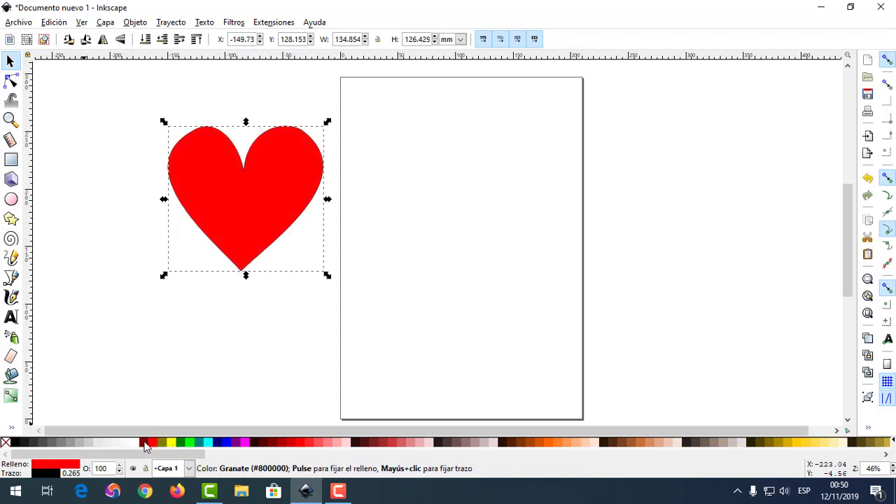
left_click(144, 444)
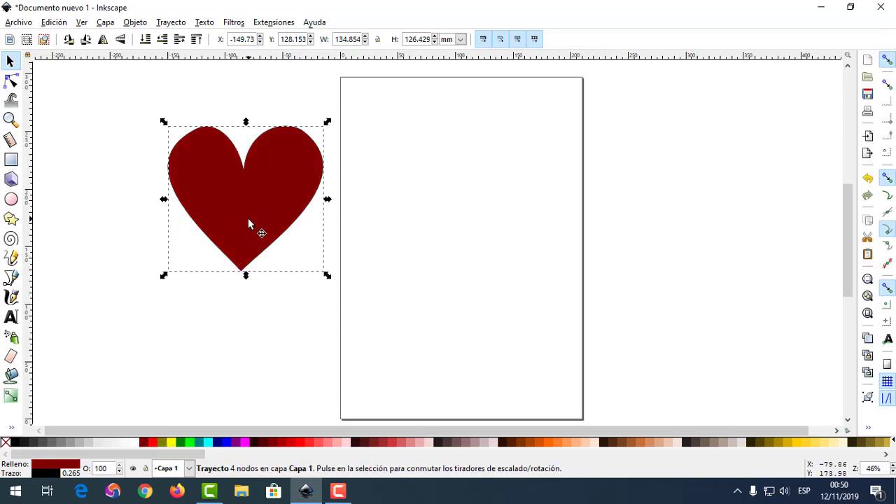
- Set the heart's stroke to the Oliva olive colour with Fijar trazo
right_click(162, 443)
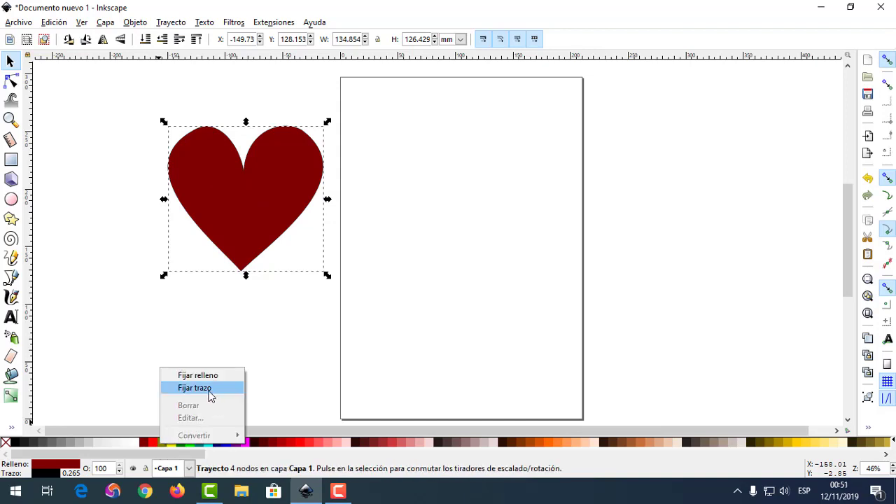
left_click(209, 389)
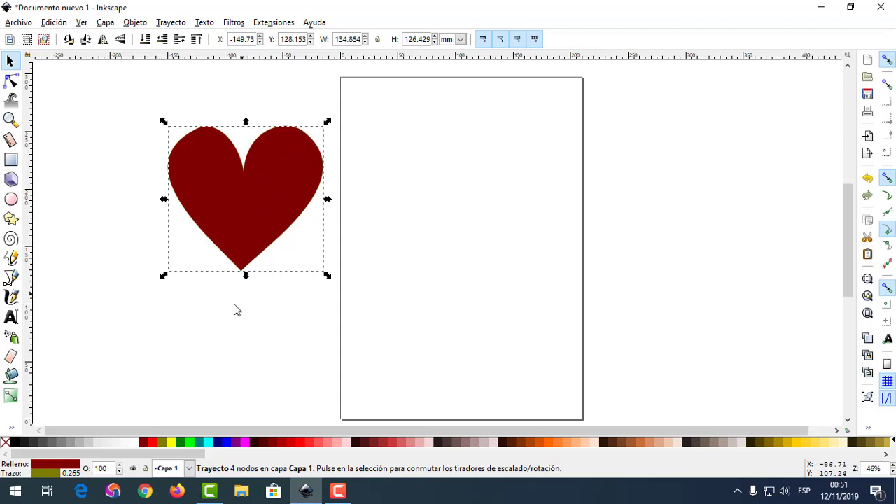
left_click(251, 219)
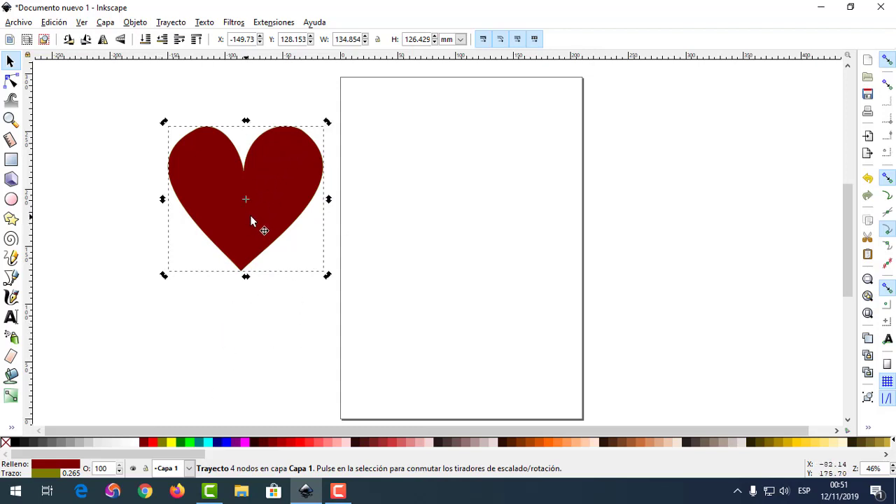
left_click(251, 217)
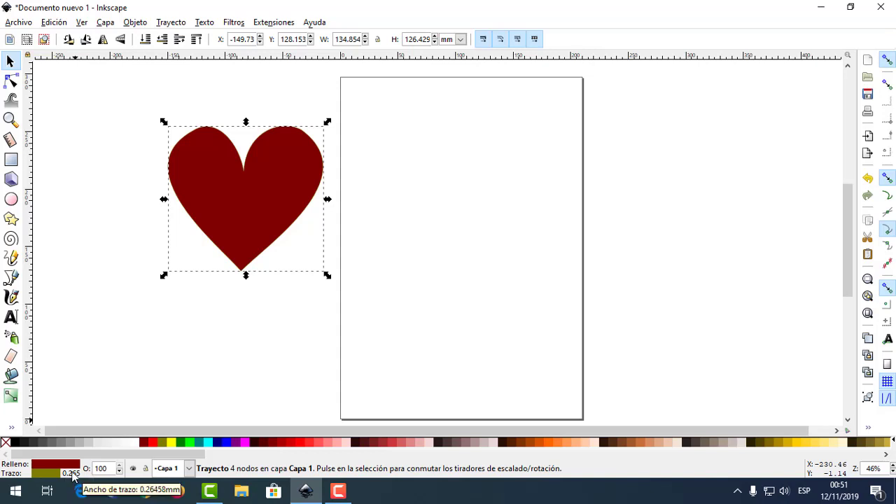
- Zoom in to inspect the thin olive outline, then zoom back out
key("ctrl")
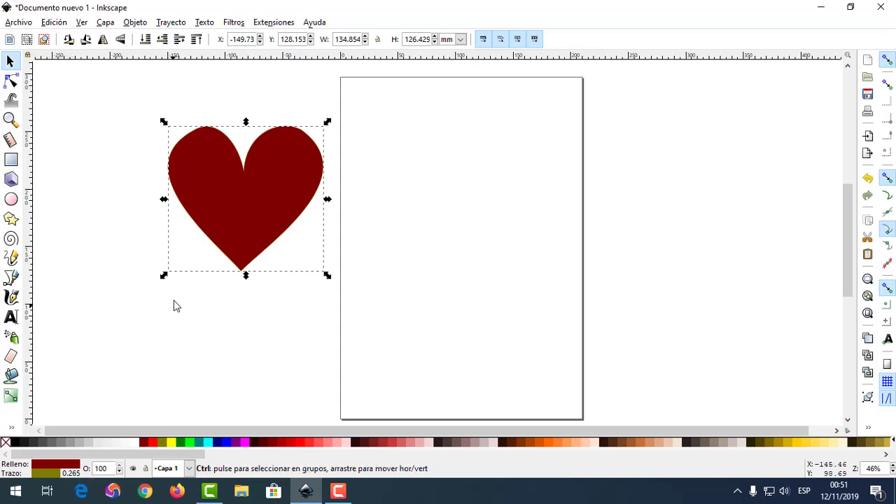
scroll(241, 259, "up", 3)
scroll(241, 260, "up", 3)
scroll(242, 259, "up", 1)
scroll(241, 261, "up", 1)
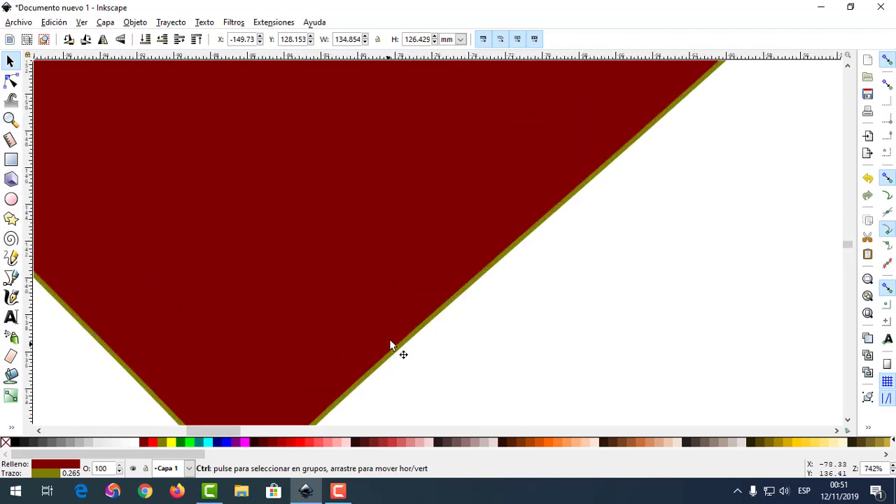
scroll(409, 332, "down", 4)
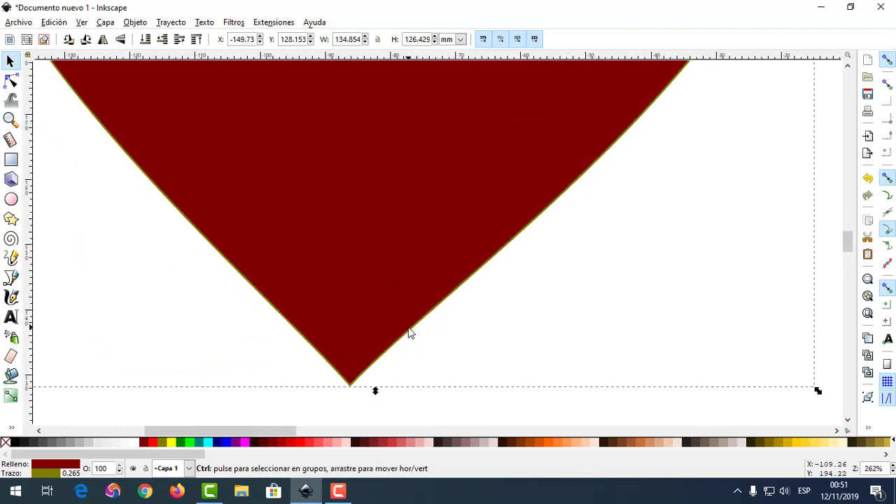
scroll(409, 331, "down", 2)
scroll(410, 331, "down", 1)
scroll(410, 331, "down", 1)
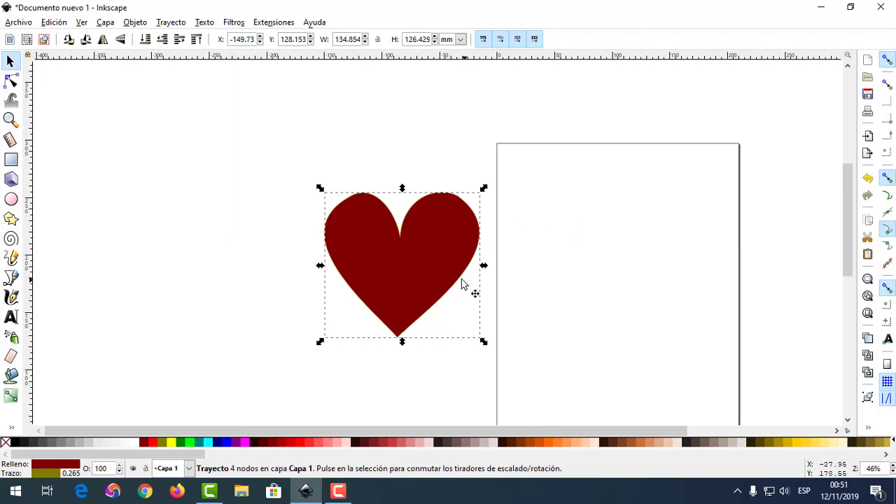
- Move the heart further left and open Objeto > Relleno y borde (Fill and Stroke)
left_click_drag(420, 273, 300, 259)
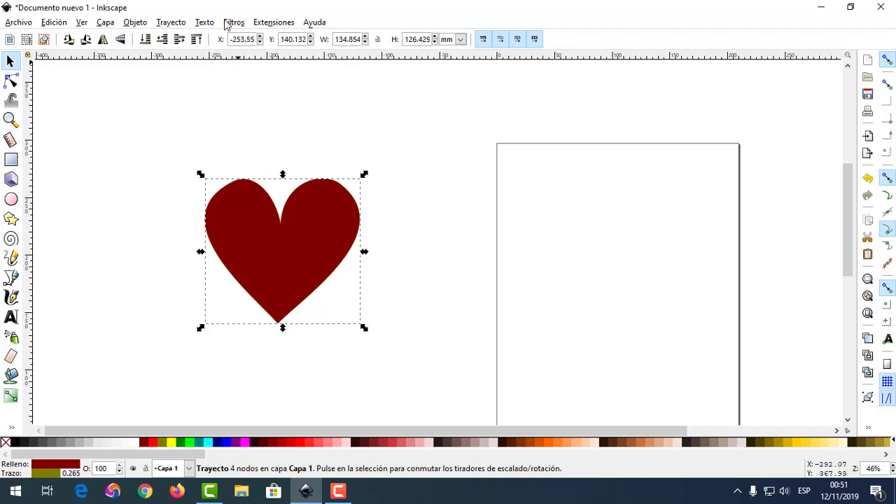
left_click(133, 22)
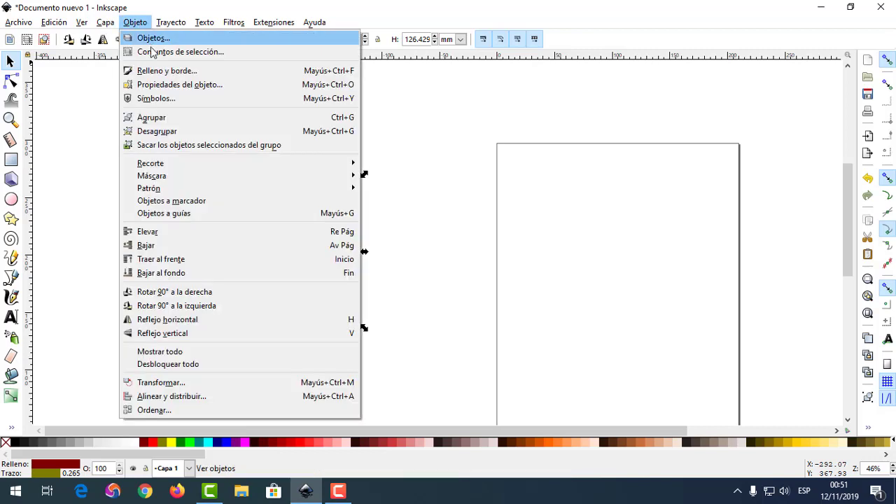
left_click(136, 23)
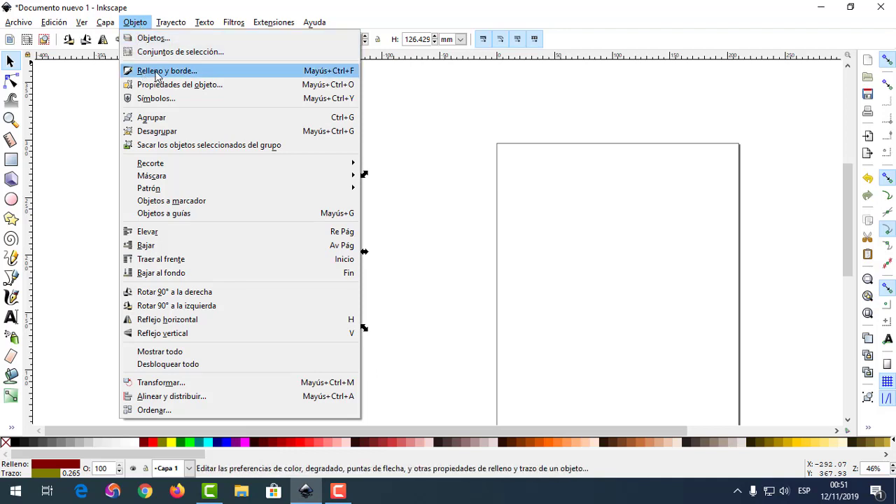
left_click(157, 73)
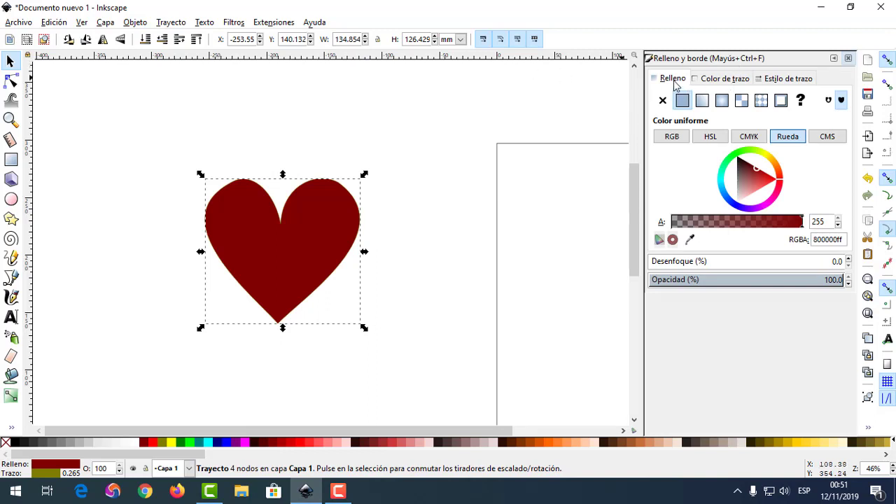
left_click(721, 80)
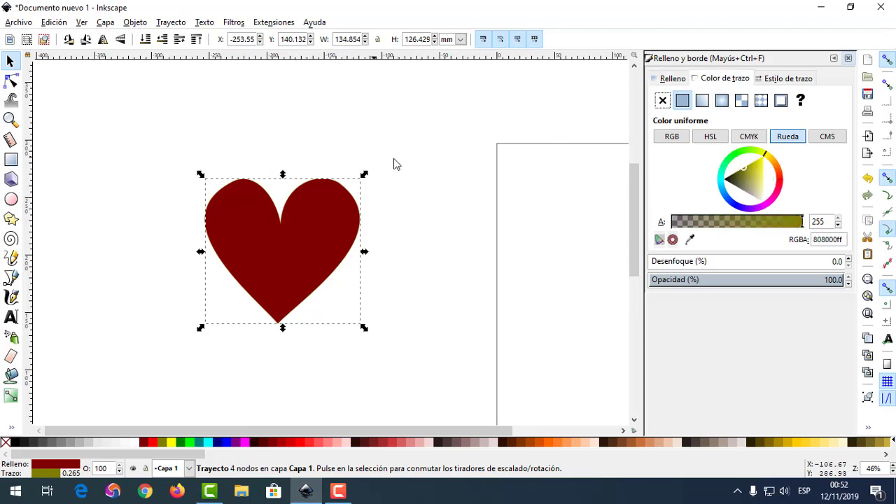
left_click(789, 79)
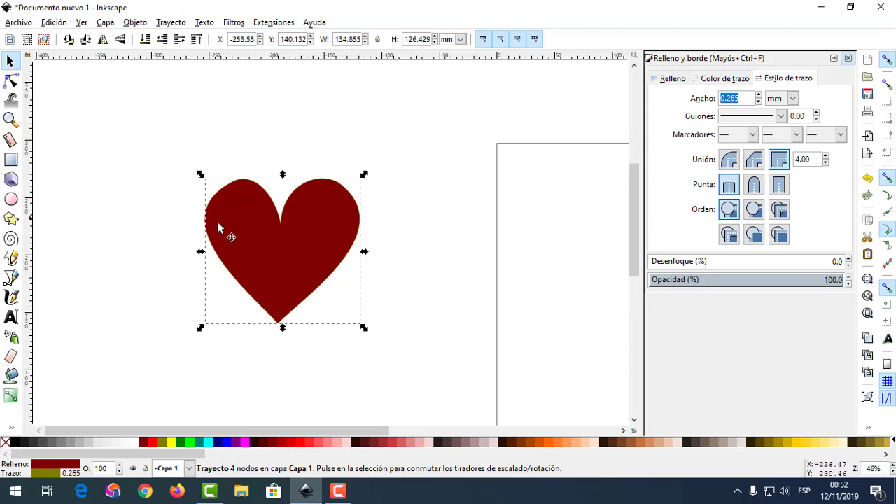
left_click(673, 81)
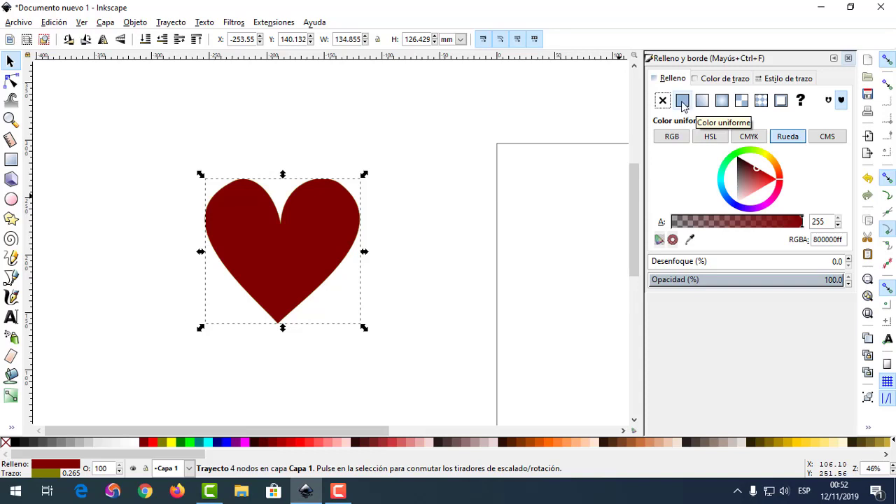
- Set the heart's RGB fill to pink f76a97ff (R 247, G 106, B 151)
left_click(674, 137)
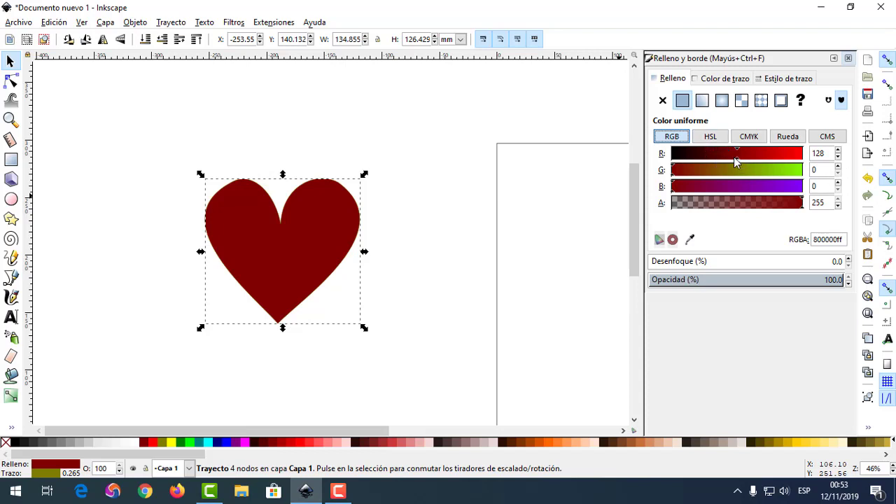
left_click_drag(736, 158, 798, 156)
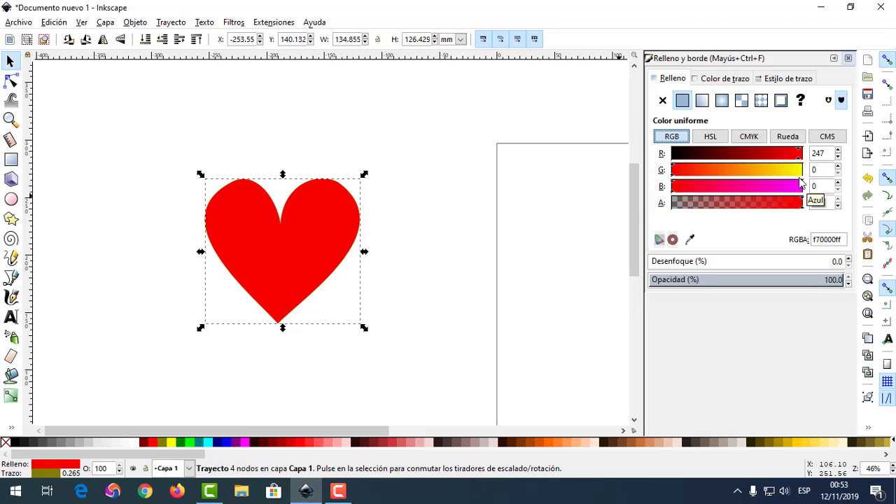
mouse_move(672, 170)
left_mouse_down()
mouse_move(771, 171)
mouse_move(705, 174)
mouse_move(734, 175)
left_mouse_up()
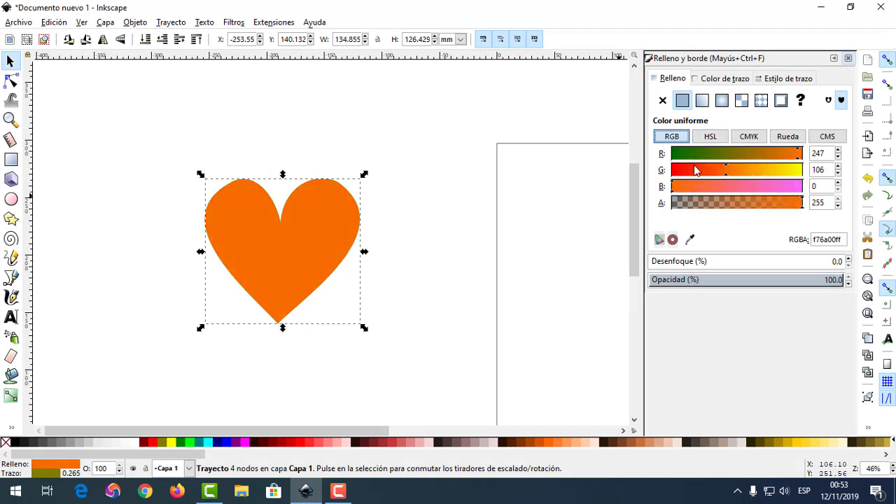
left_click_drag(675, 187, 689, 191)
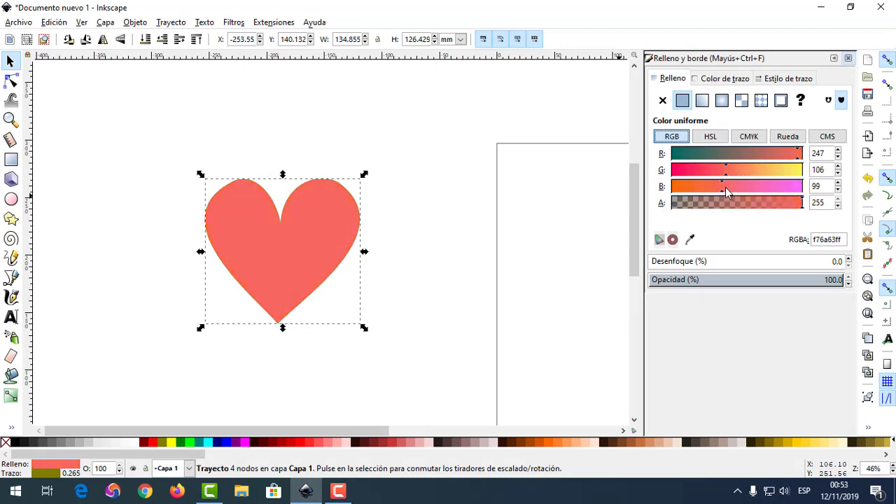
left_click_drag(745, 187, 749, 187)
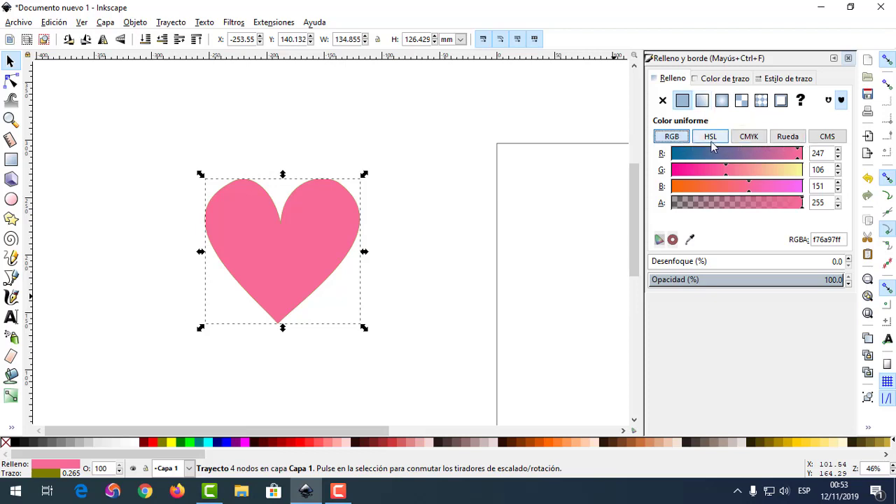
- Lighten the heart's fill to a pale tint on the colour wheel after viewing HSL and CMYK
left_click(713, 137)
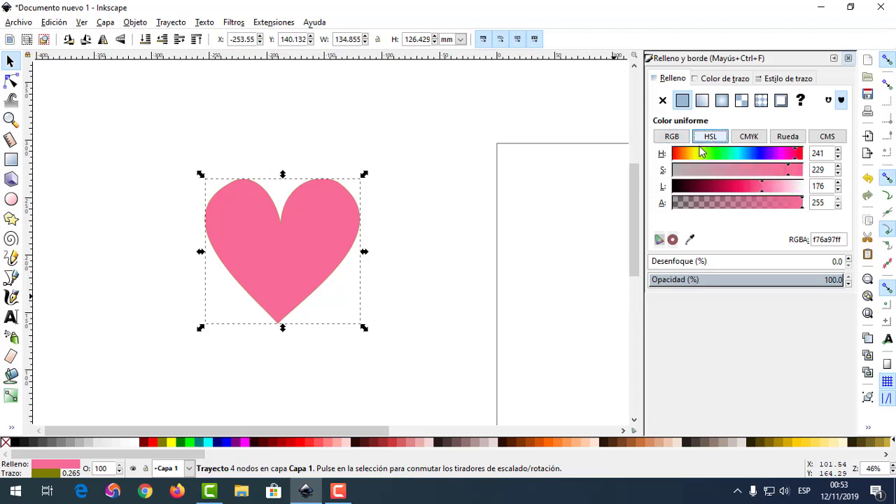
left_click(756, 138)
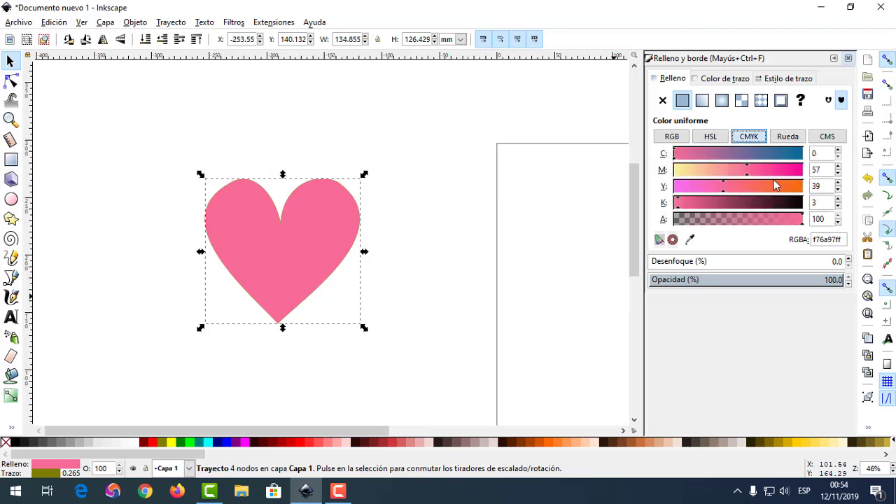
left_click(789, 142)
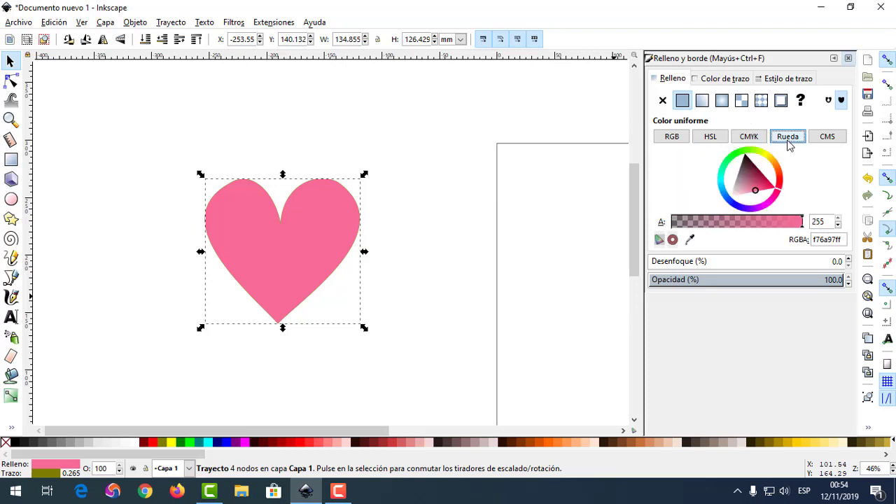
mouse_move(779, 194)
left_mouse_down()
mouse_move(748, 202)
mouse_move(735, 179)
left_mouse_up()
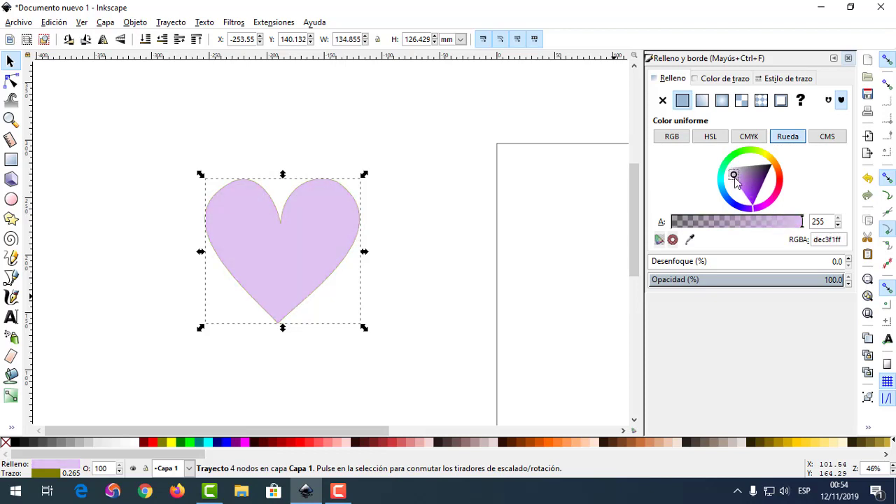
left_click_drag(755, 215, 762, 178)
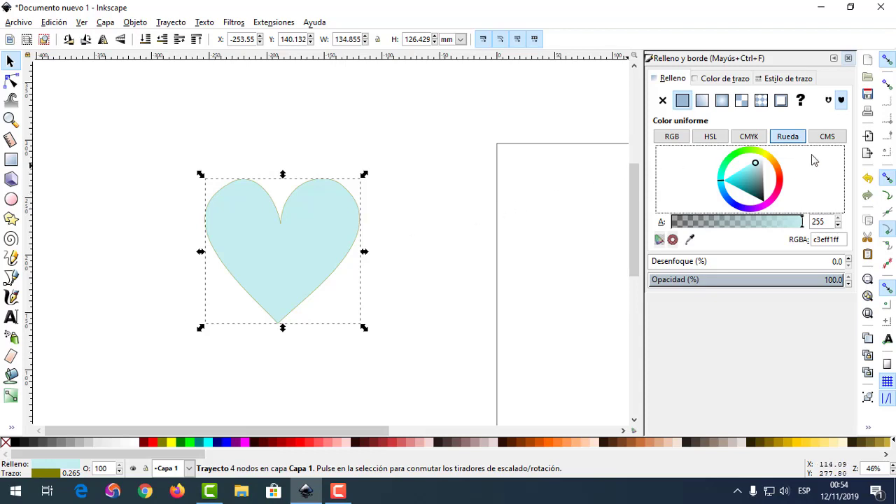
- Check the CMS profile list, cycle the colour models, and return to RGB showing c3eff1ff
left_click(827, 138)
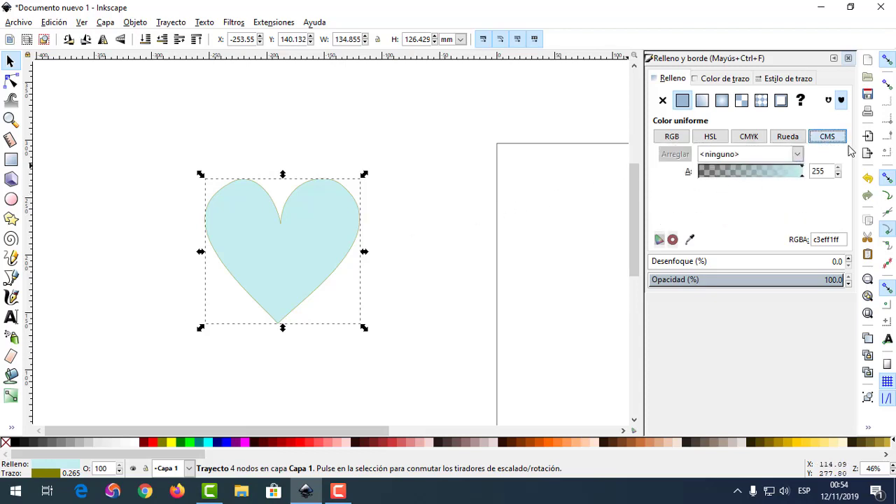
left_click(798, 156)
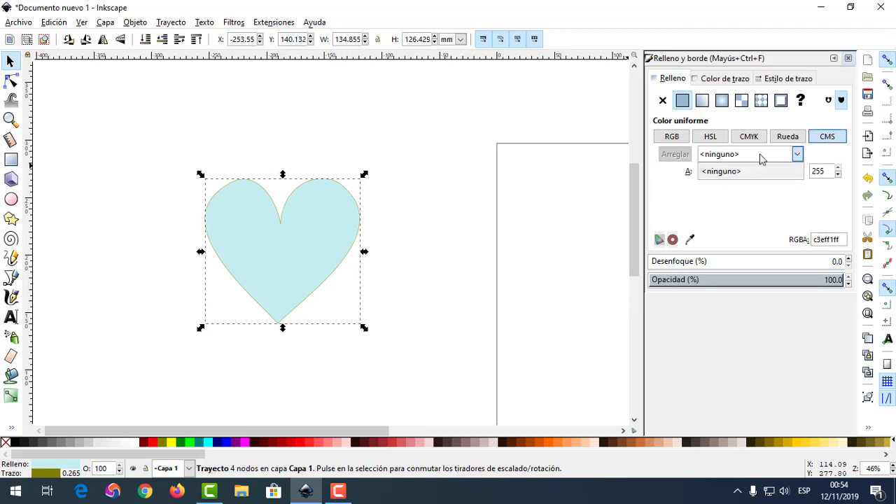
left_click(791, 149)
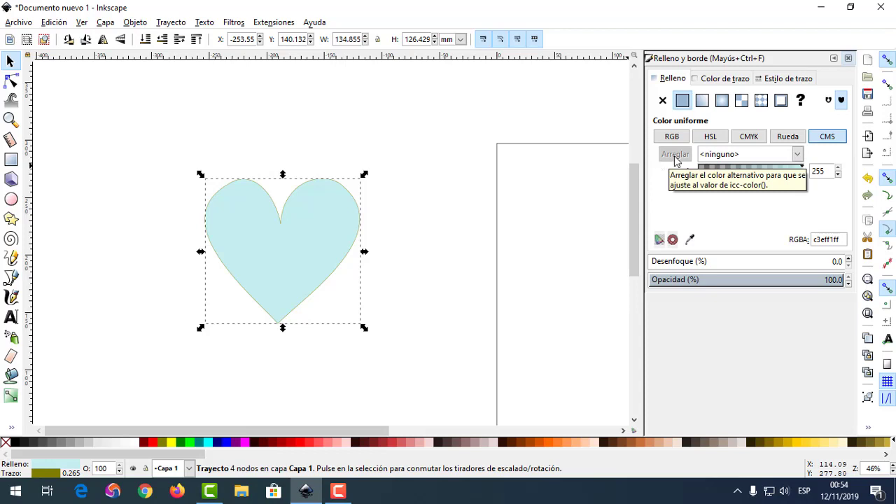
left_click(670, 136)
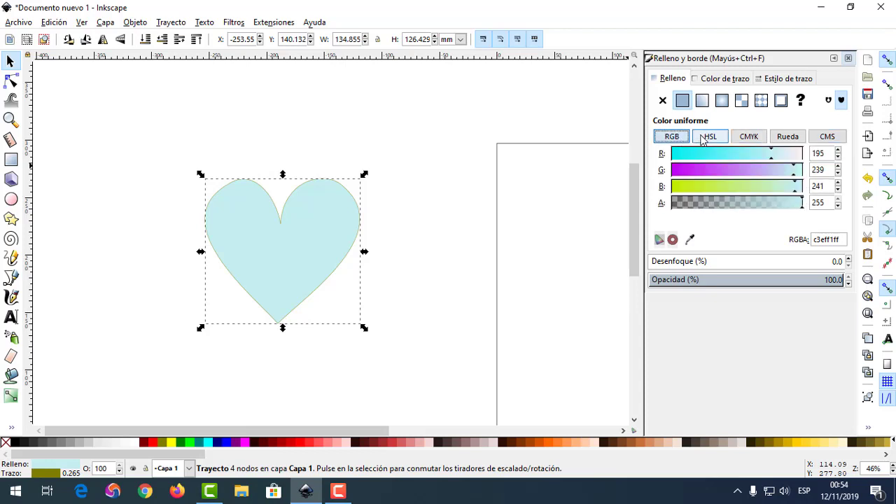
left_click(708, 137)
left_click(748, 136)
left_click(788, 136)
left_click(827, 136)
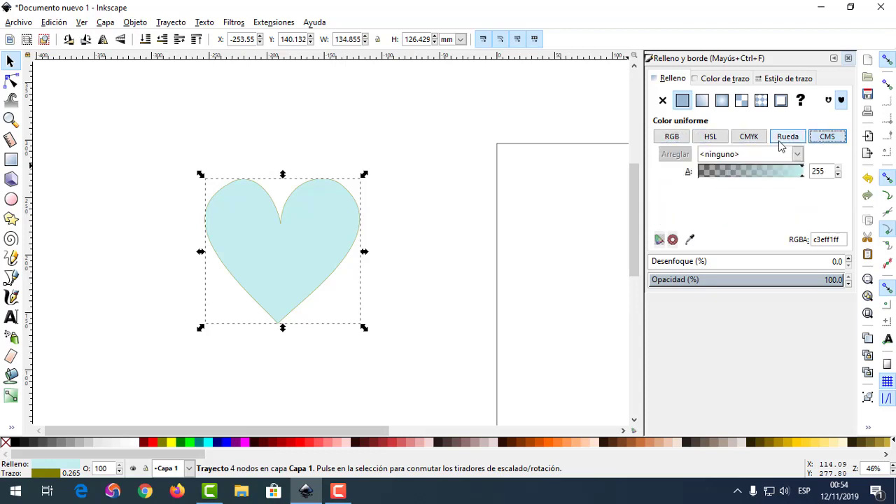
left_click(671, 136)
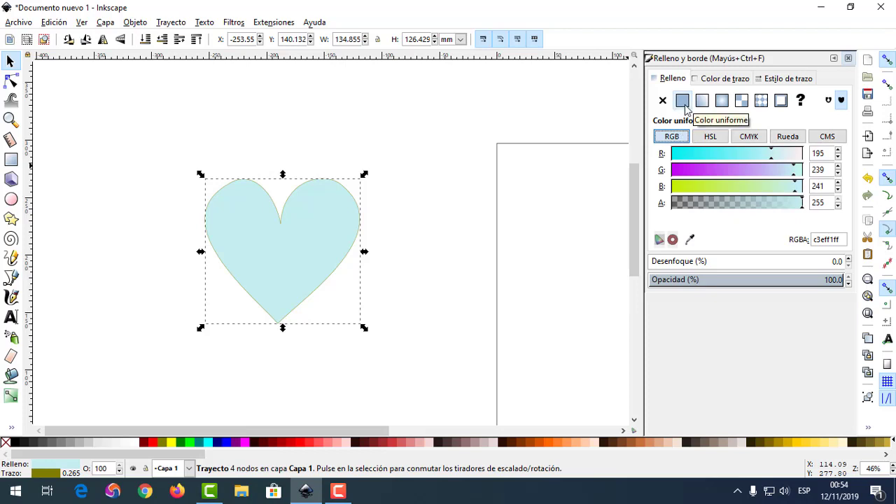
- Switch the heart's fill through linear and radial to the mesh gradient meshgradient2997
left_click(706, 104)
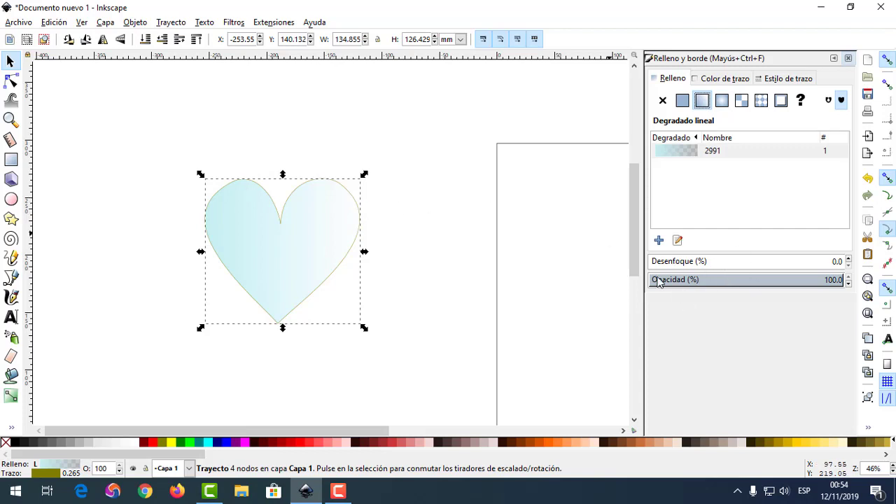
left_click(723, 101)
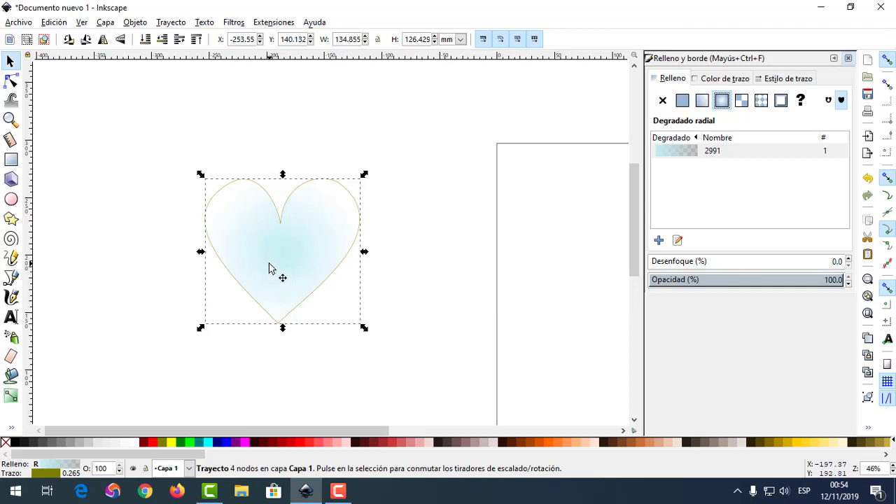
left_click(742, 102)
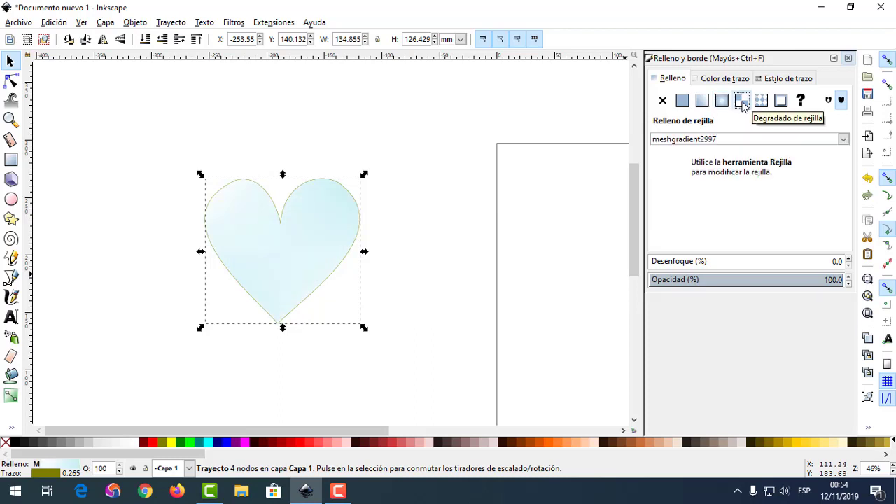
left_click(844, 140)
left_click(804, 154)
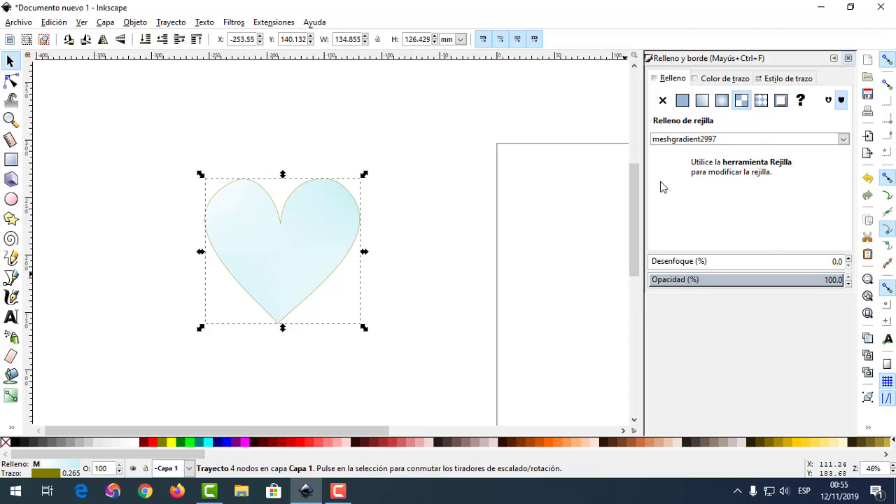
- Give the heart a pattern fill, trying Tablero de ajedrez and then Ondulado
left_click(763, 101)
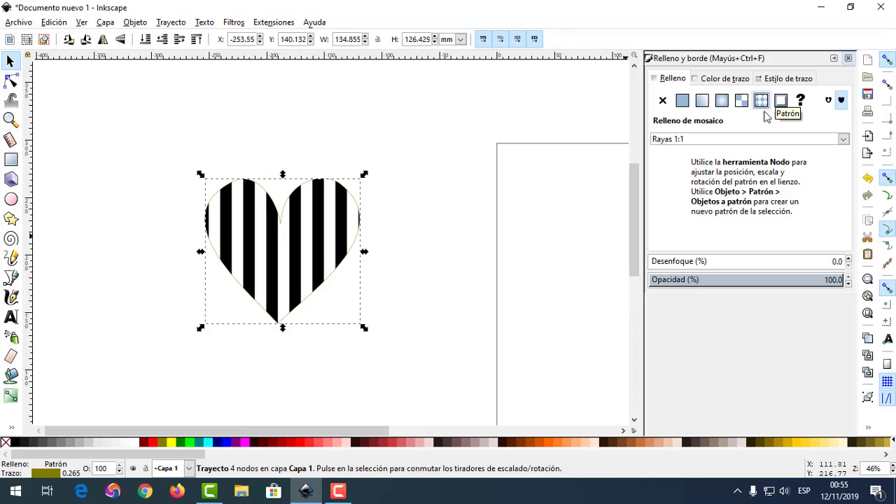
left_click(844, 138)
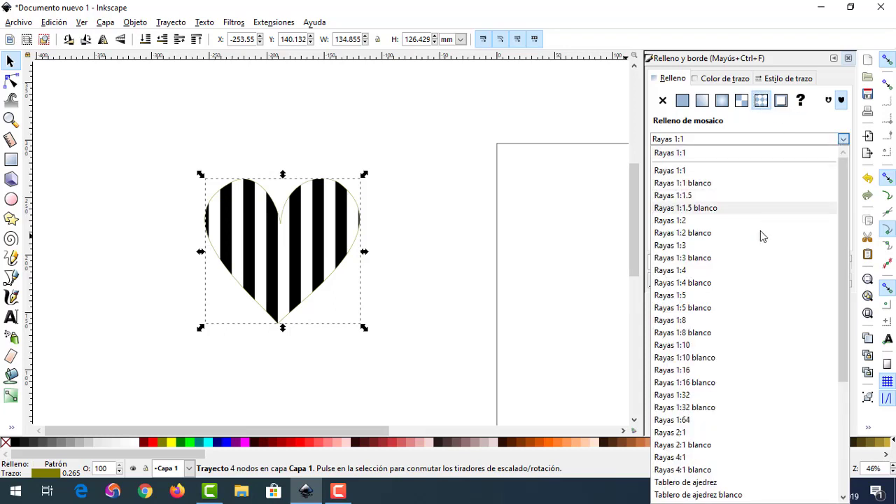
left_click(700, 483)
left_click(843, 139)
scroll(752, 327, "down", 3)
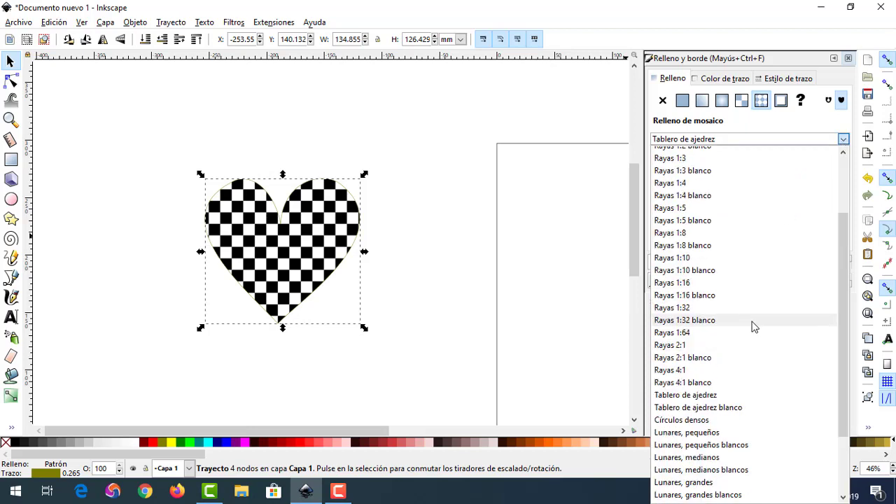
scroll(722, 427, "down", 3)
left_click(718, 422)
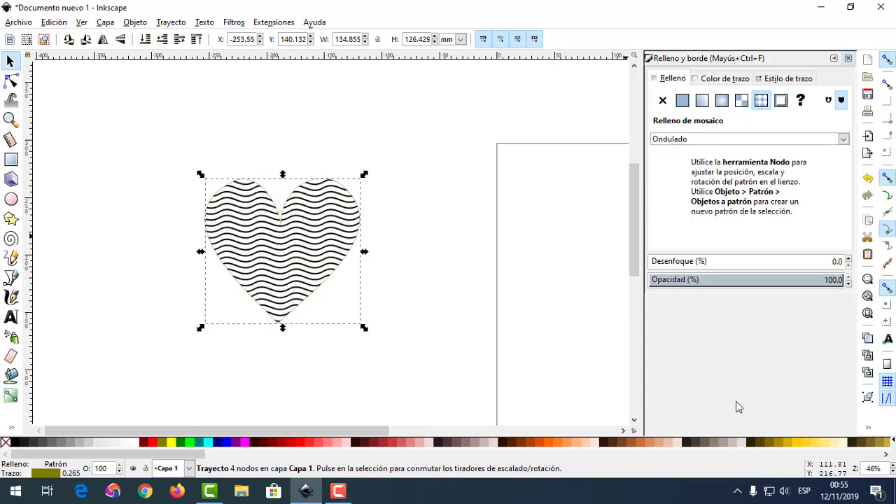
- Try the Lunares grandes, Rayas 4:1 blanco and Lunares grandes blancos patterns on the heart
left_click(844, 139)
scroll(765, 241, "down", 3)
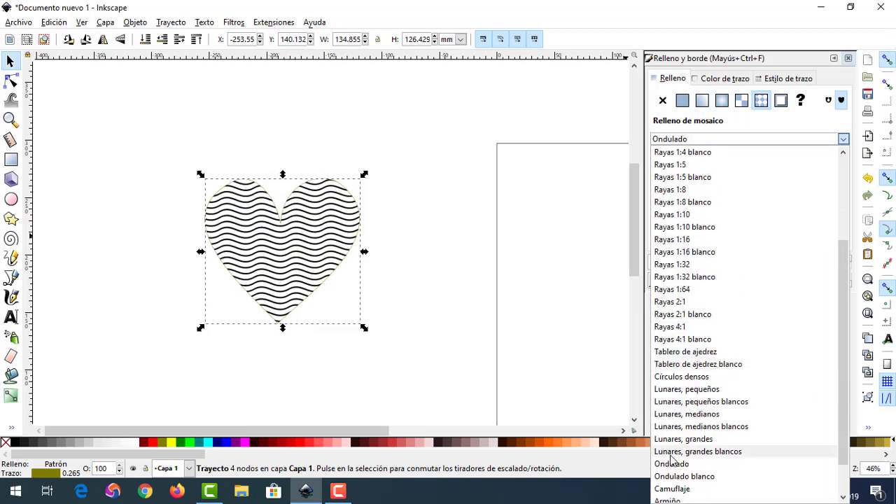
left_click(702, 440)
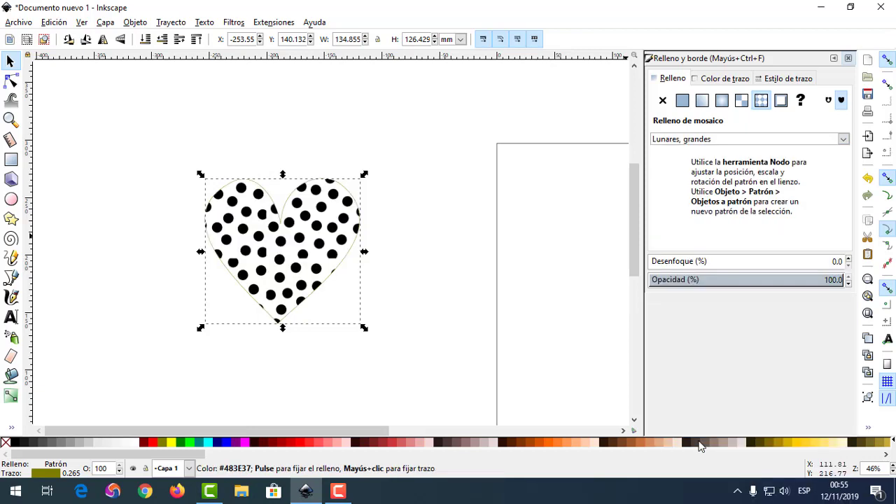
left_click(844, 138)
left_click(683, 470)
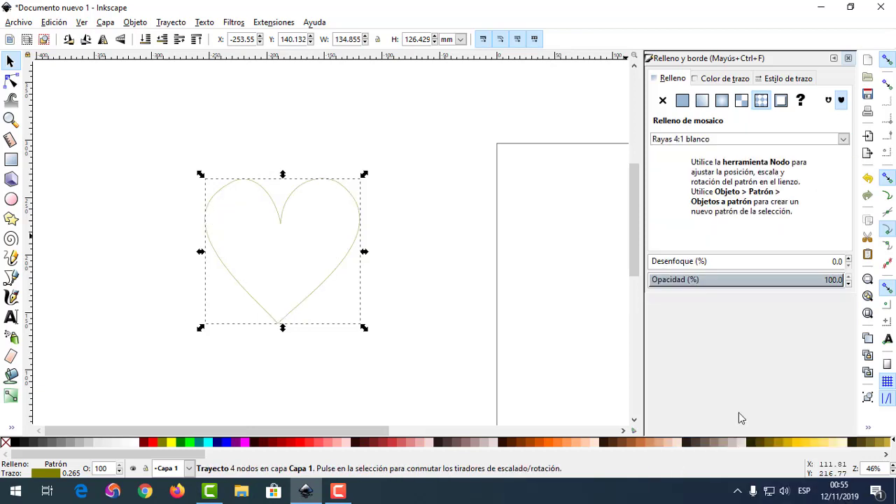
left_click(844, 139)
scroll(761, 402, "down", 2)
scroll(728, 459, "down", 3)
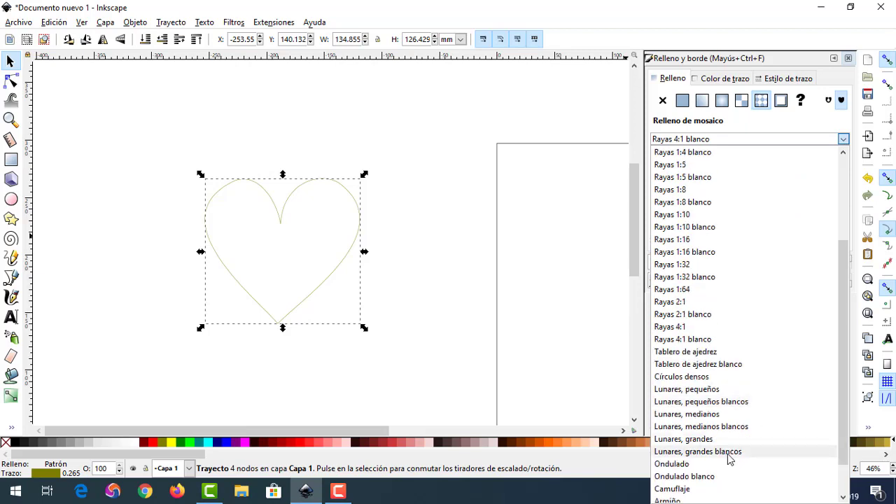
left_click(728, 459)
- Try Tablero de ajedrez blanco, then settle on the wavy Ondulado pattern
left_click(844, 139)
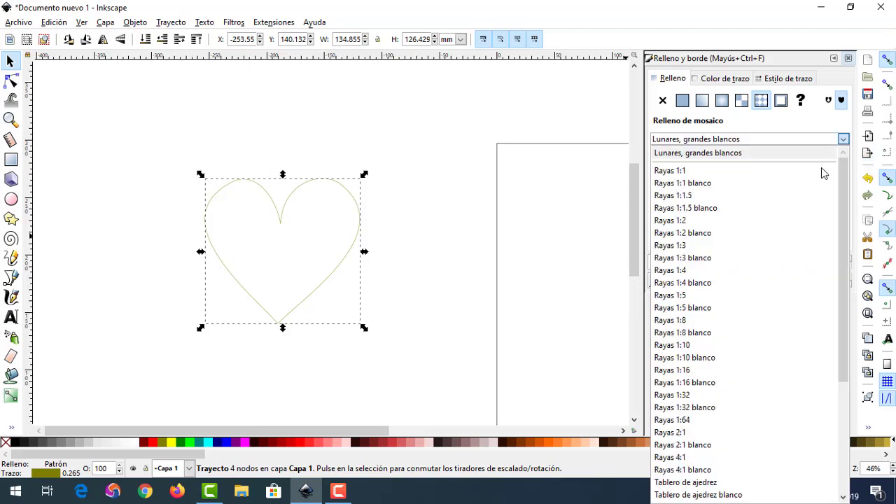
left_click(713, 495)
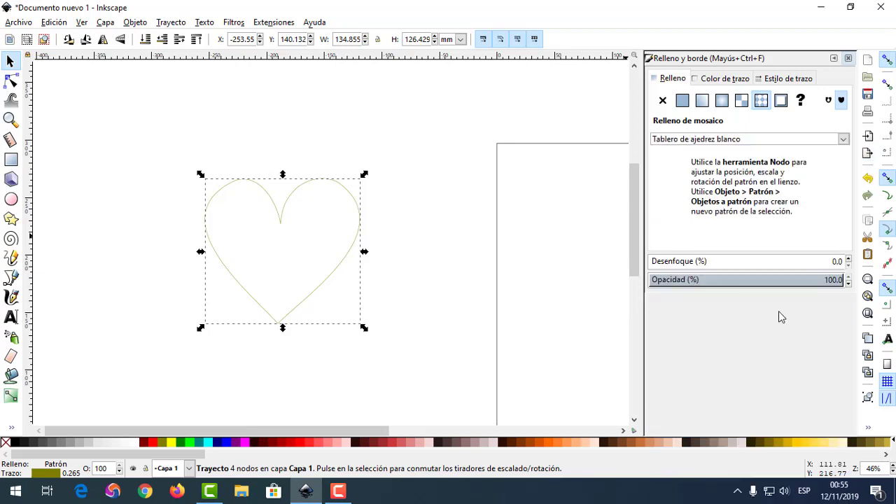
left_click(844, 139)
scroll(702, 376, "down", 4)
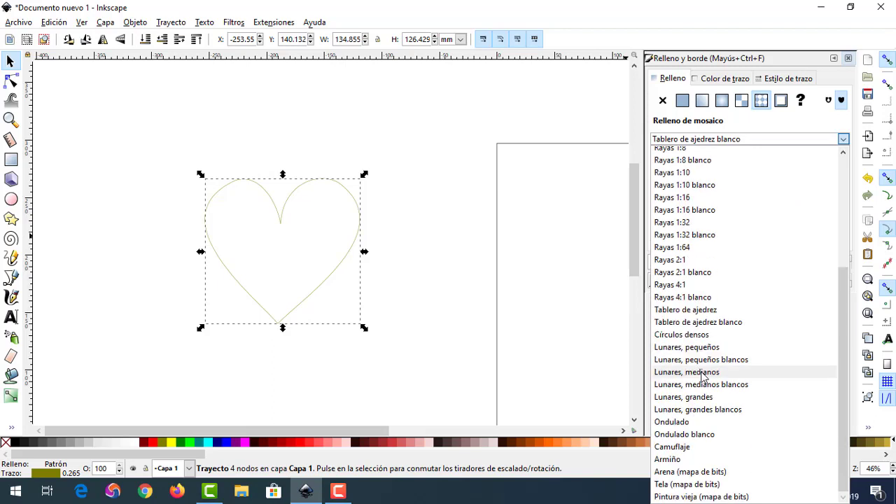
left_click(679, 422)
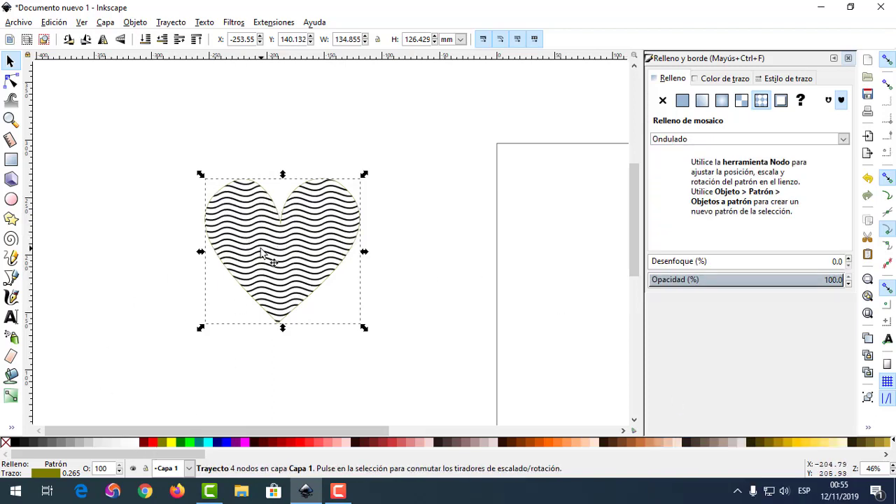
- Make the heart flat yellow ffff00ff at 41.9% opacity, resetting a test blur to 0
left_click(174, 444)
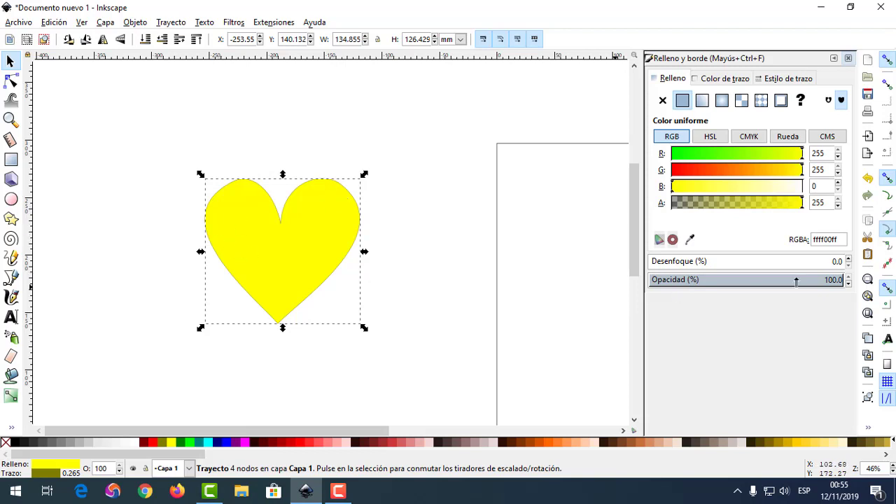
left_click_drag(667, 263, 680, 266)
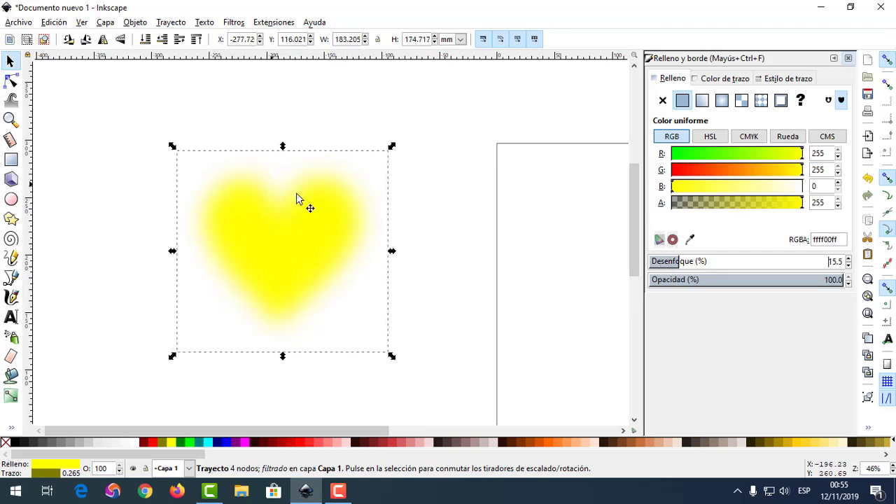
left_click_drag(678, 261, 653, 262)
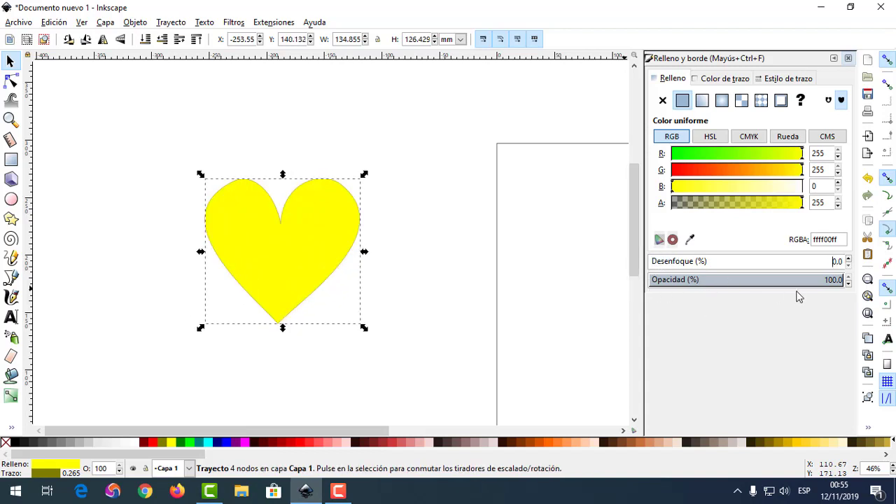
mouse_move(843, 279)
left_mouse_down()
mouse_move(674, 281)
mouse_move(796, 281)
mouse_move(733, 280)
left_mouse_up()
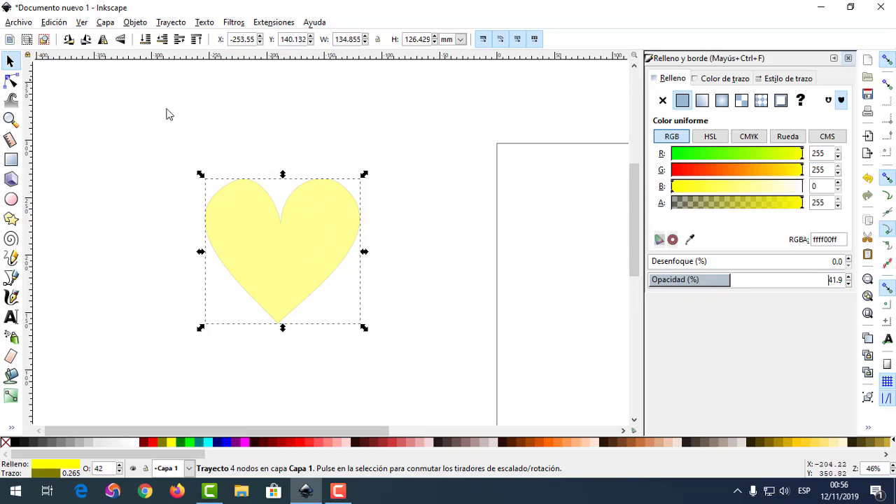
- Draw a yellow circle above the heart with the ellipse tool
left_click(388, 129)
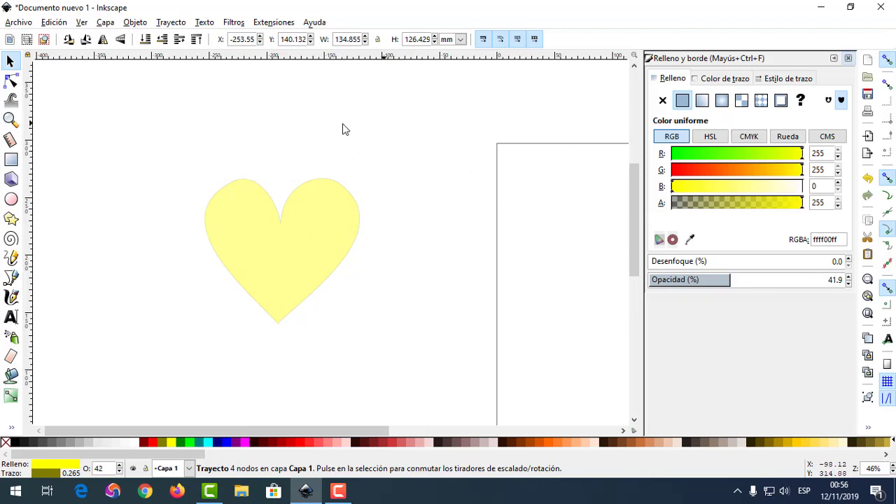
left_click(10, 198)
left_click_drag(199, 109, 281, 187)
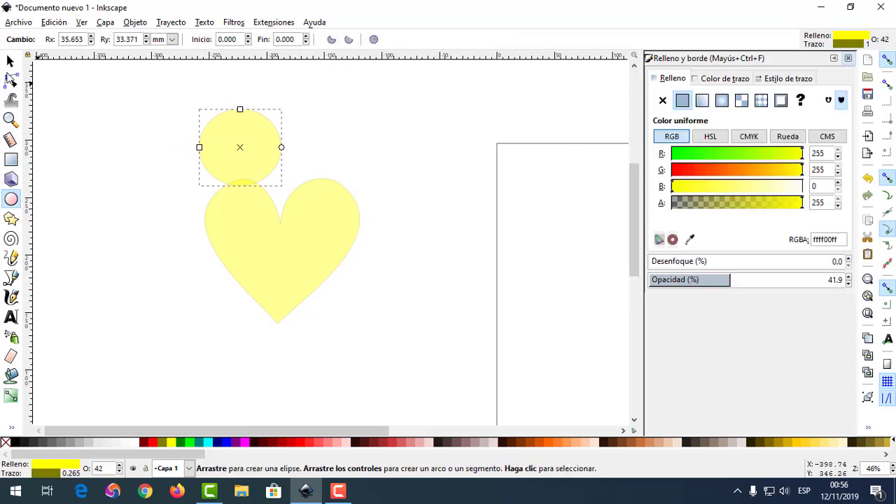
left_click(10, 61)
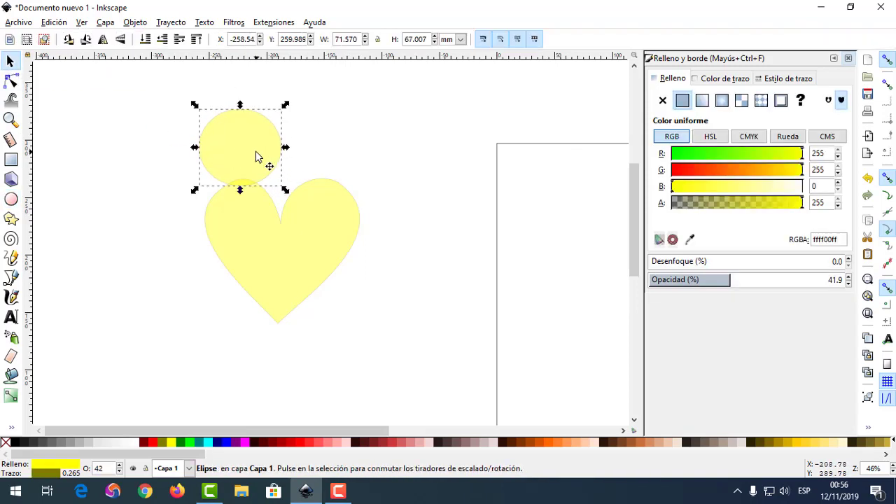
- Drag the circle across the heart, then delete it
mouse_move(241, 149)
left_mouse_down()
mouse_move(349, 221)
mouse_move(419, 214)
left_mouse_up()
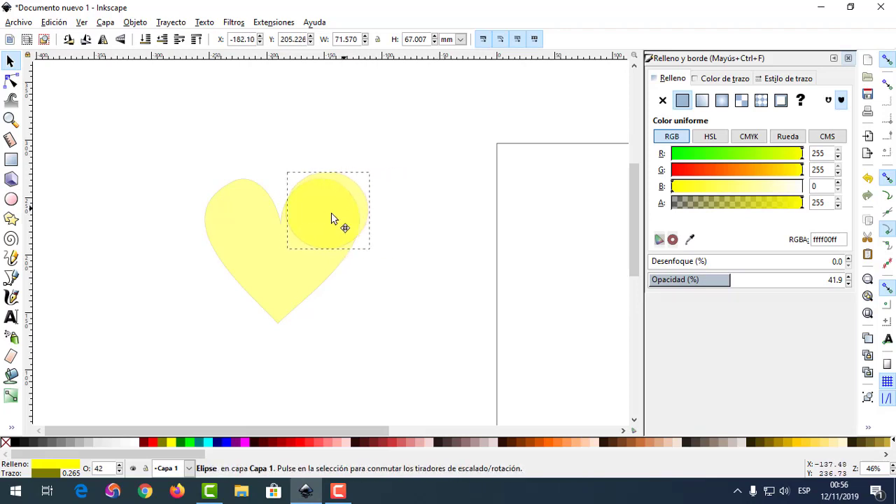
mouse_move(419, 214)
left_mouse_down()
mouse_move(219, 226)
mouse_move(358, 236)
left_mouse_up()
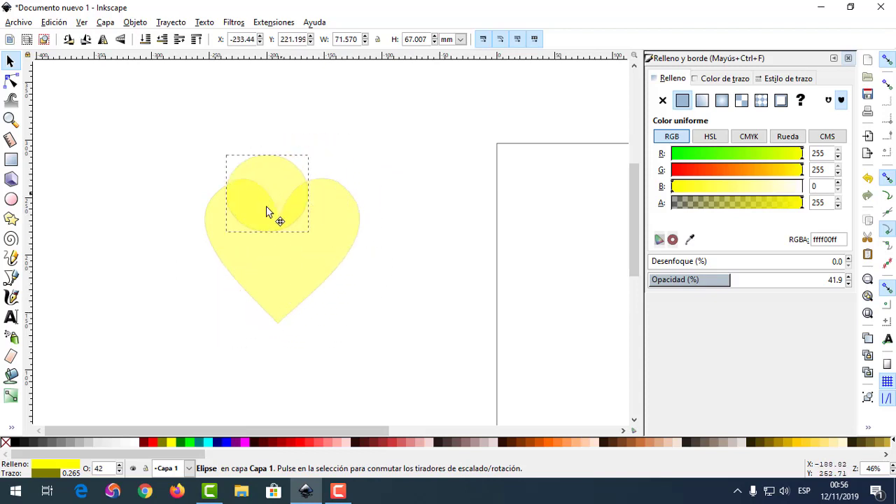
mouse_move(358, 236)
left_mouse_down()
mouse_move(278, 312)
mouse_move(391, 112)
left_mouse_up()
key("Delete")
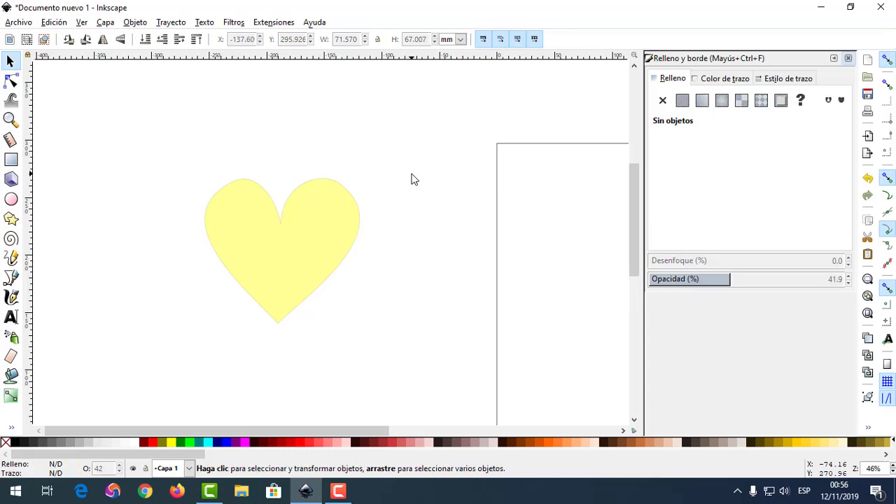
- Set the heart's opacity to 100% and move it up-right to X -180.53, Y 197.176
left_click(310, 229)
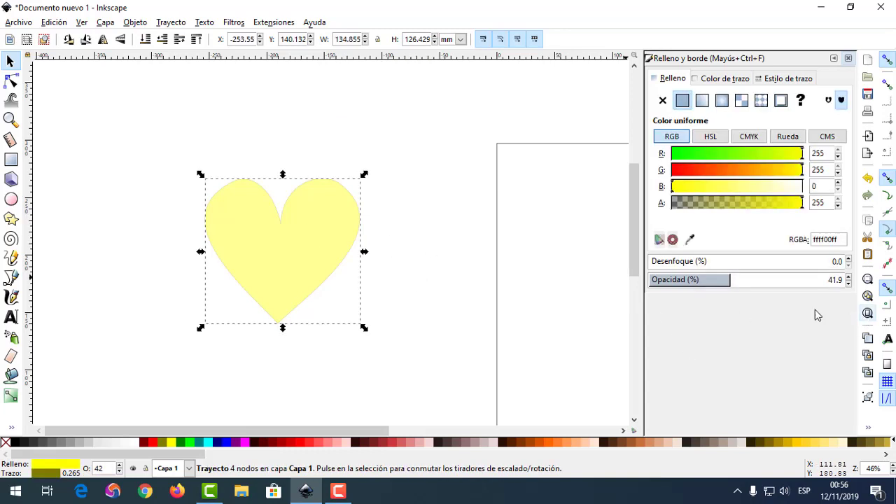
double_click(825, 281)
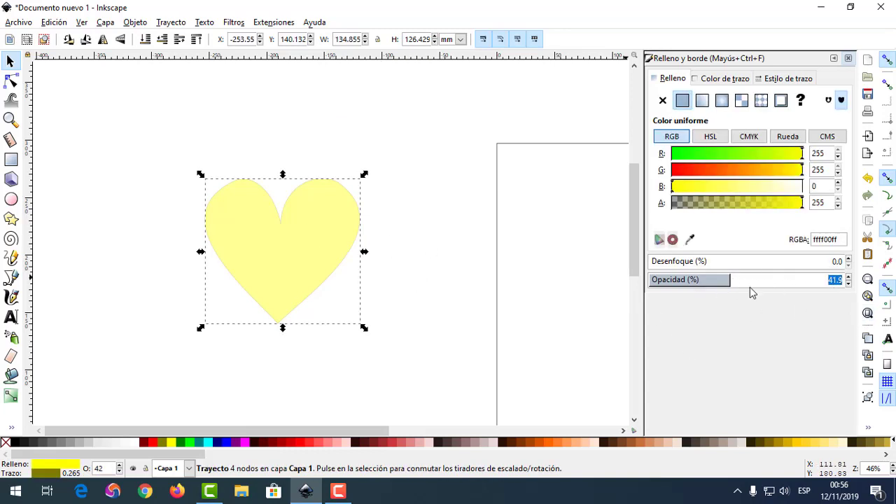
left_click_drag(819, 281, 841, 280)
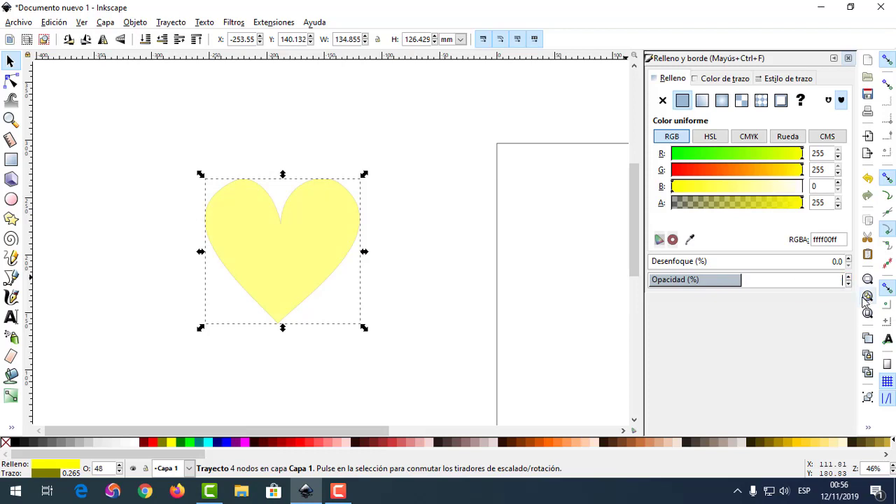
type("10")
key("Return")
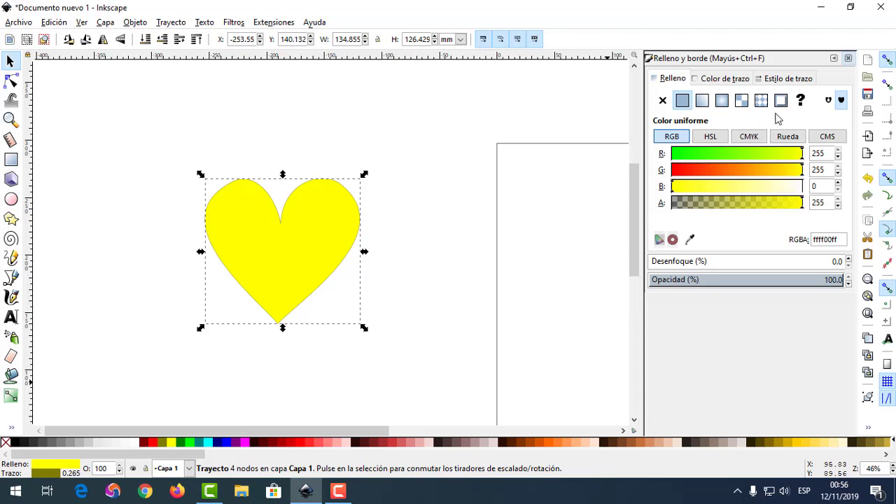
left_click_drag(317, 231, 402, 164)
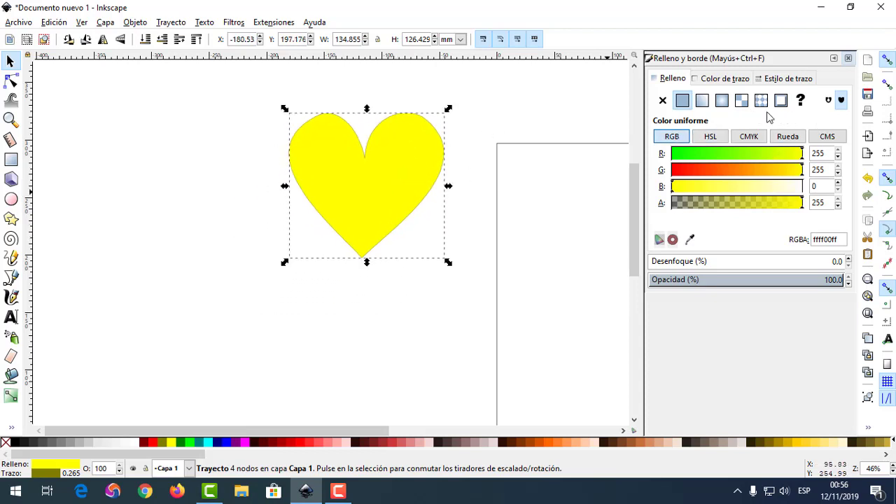
- Set the heart's outline colour to green 00802aff on the Rueda colour wheel
left_click(724, 81)
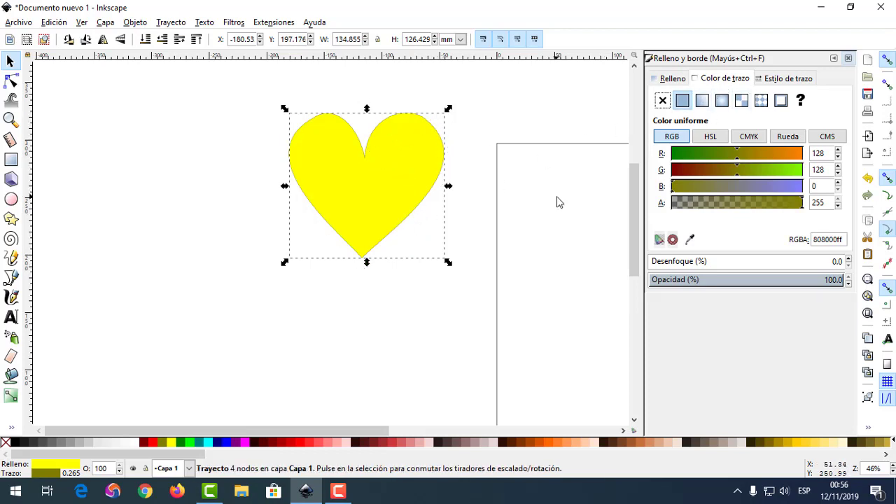
left_click(711, 136)
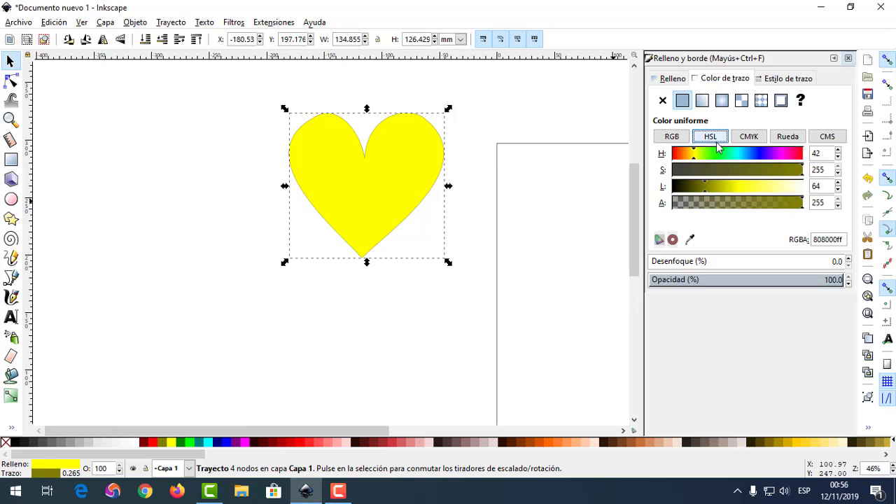
left_click(751, 138)
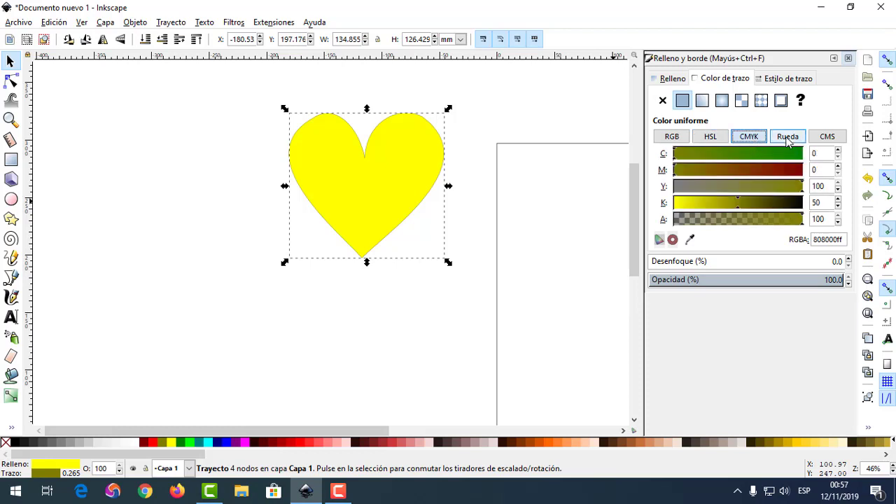
left_click(788, 136)
left_click(732, 158)
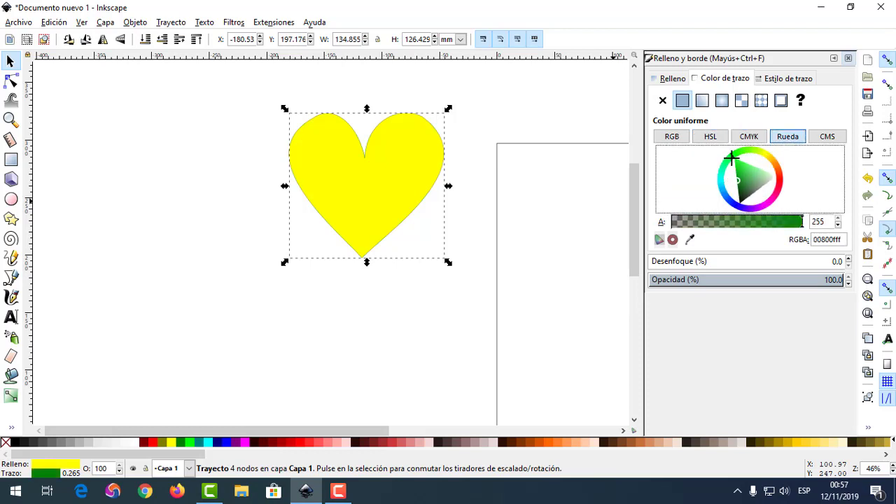
left_click_drag(732, 158, 730, 161)
left_click(828, 138)
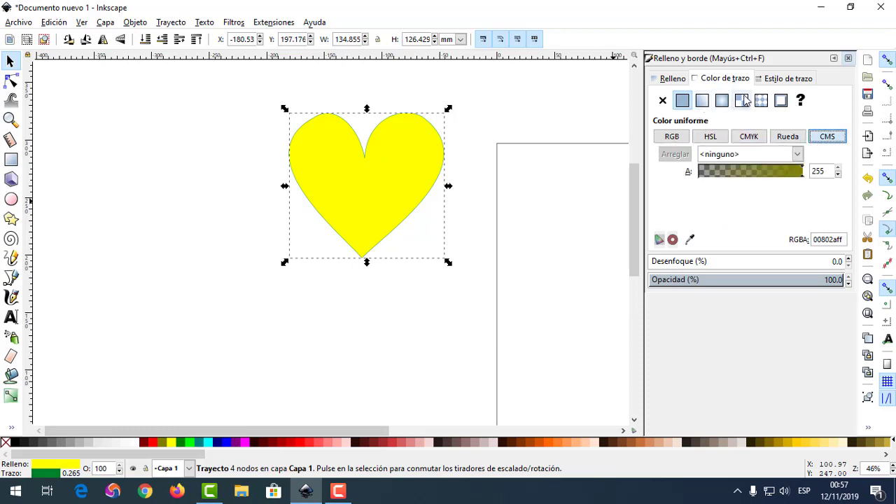
- Try gradient, mesh and checkerboard-pattern outline paints, then revert the outline to flat green
left_click(702, 105)
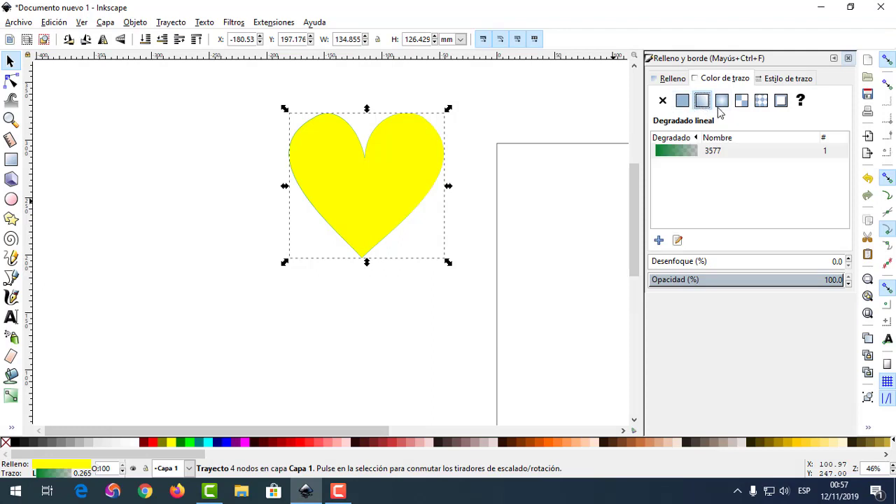
left_click(723, 105)
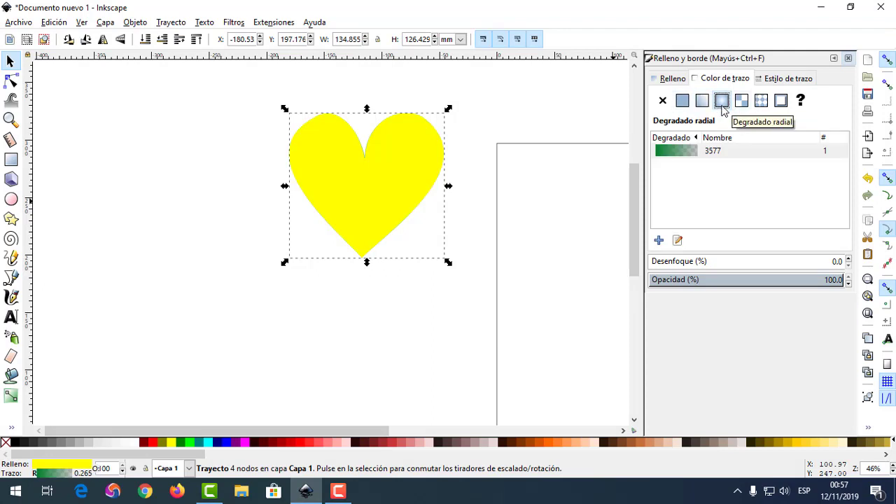
left_click(742, 102)
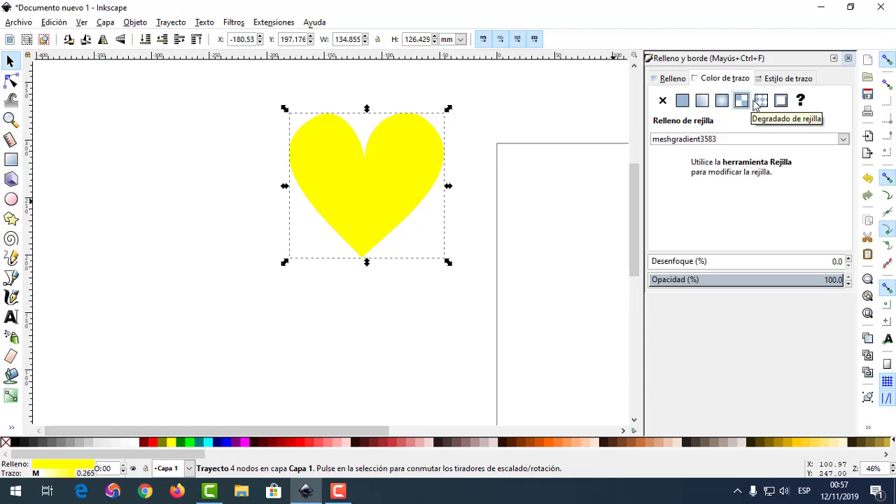
left_click(762, 101)
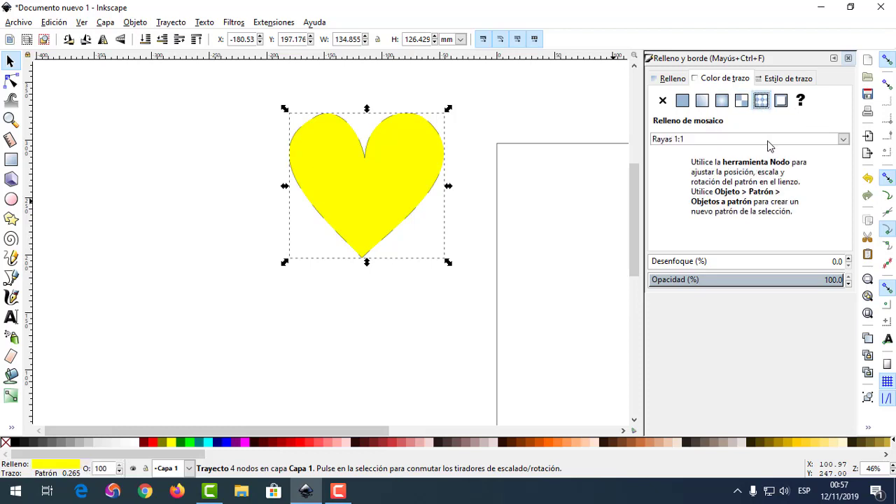
left_click(827, 144)
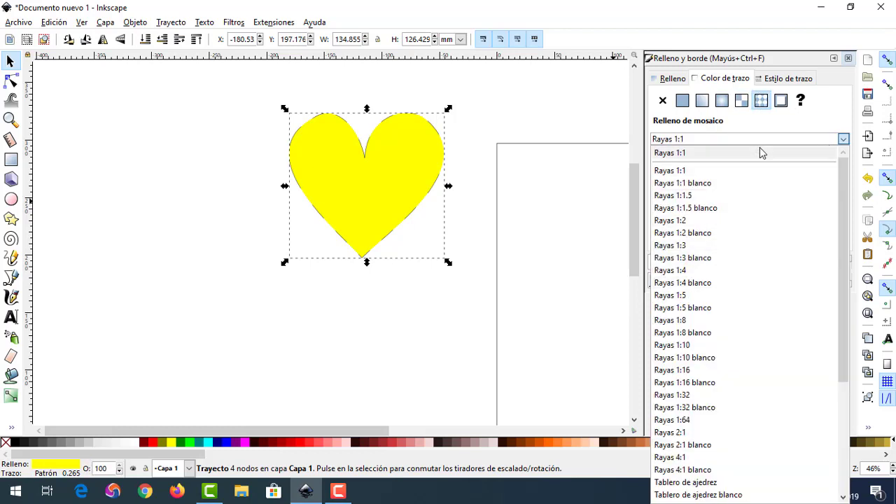
left_click(702, 488)
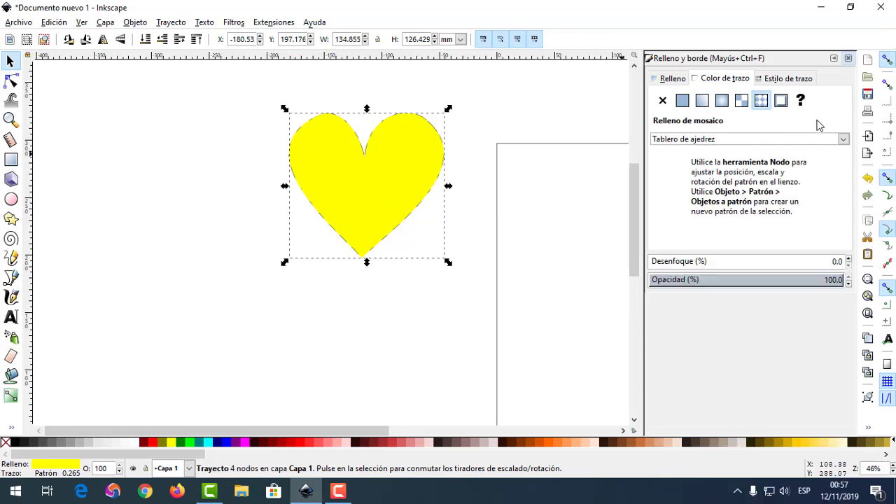
left_click(682, 100)
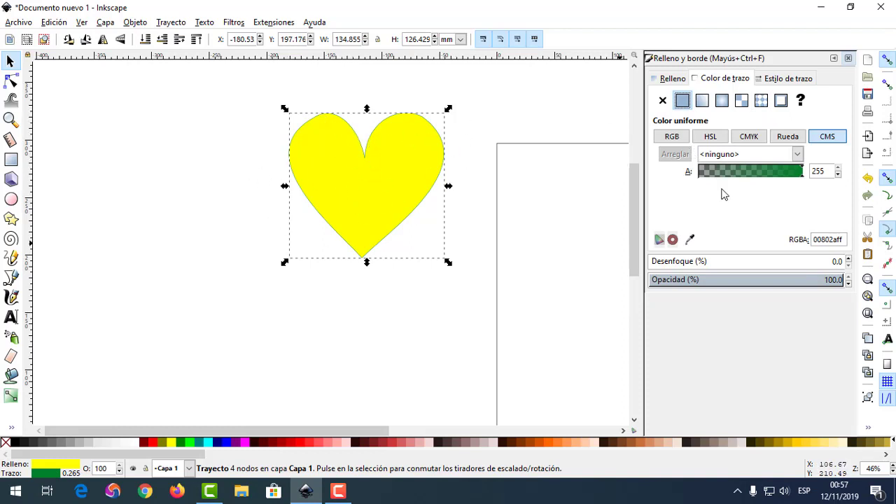
left_click(776, 79)
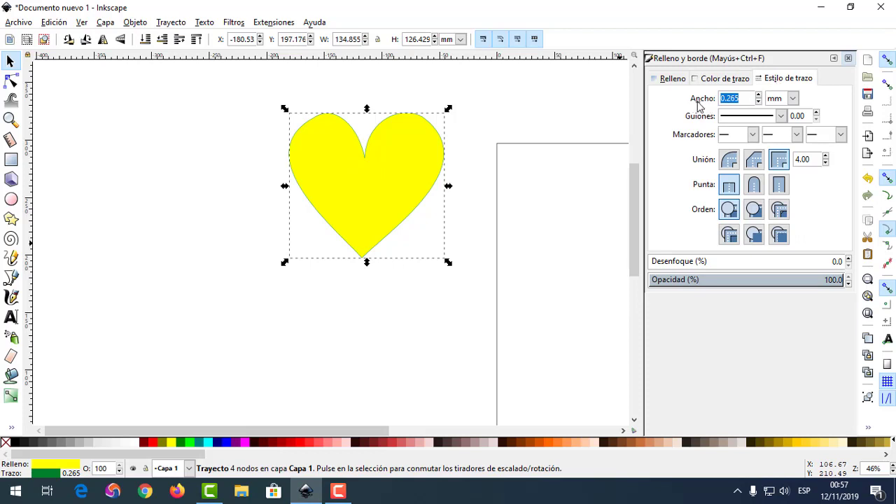
- Set the heart's outline width to 1 mm and give it a dashed pattern
type("1")
key("Return")
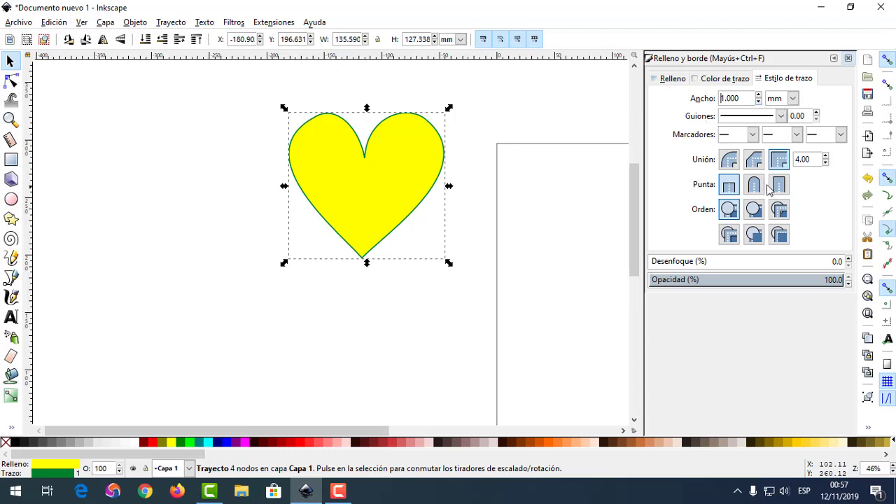
left_click(781, 116)
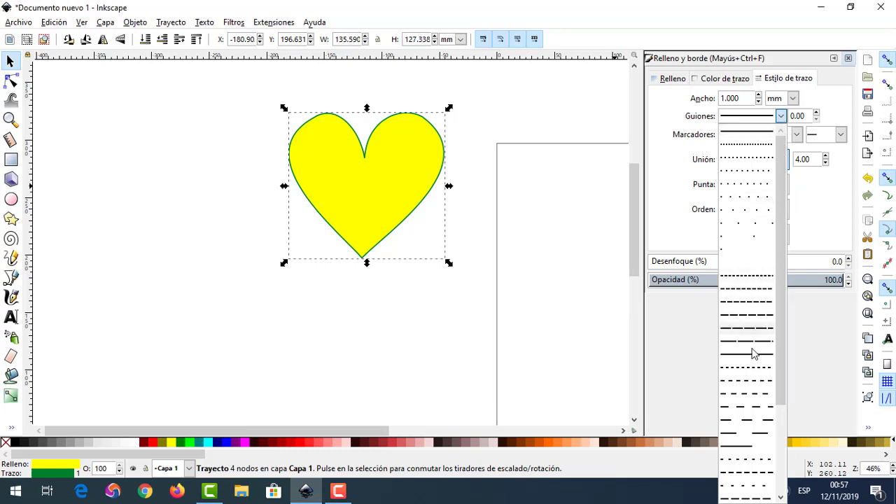
left_click(754, 381)
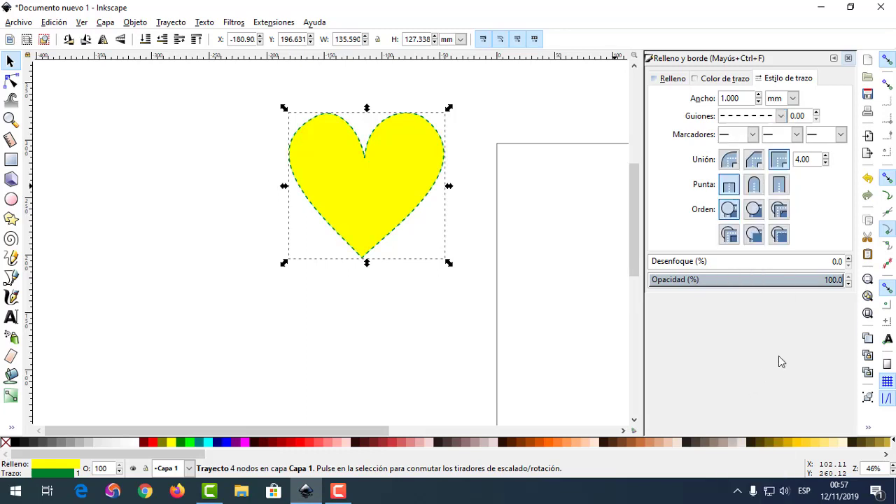
- Give the outline round joins and round ends, with no line-end markers
left_click(753, 134)
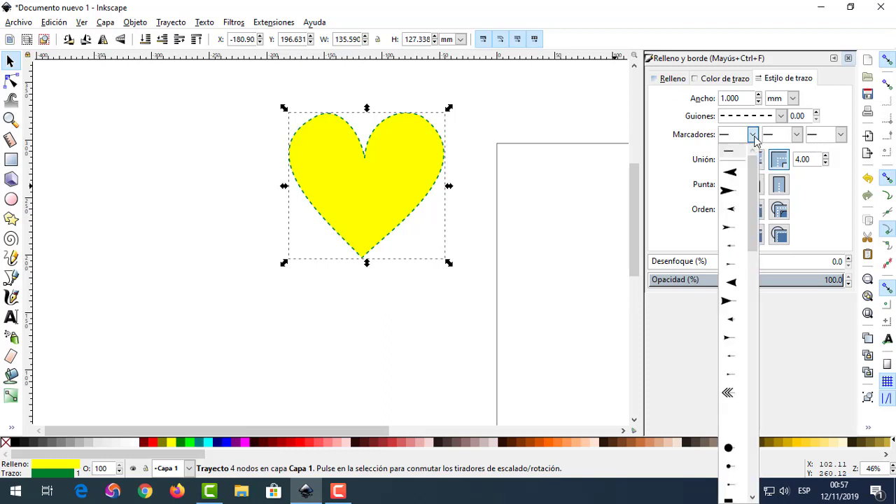
left_click(754, 137)
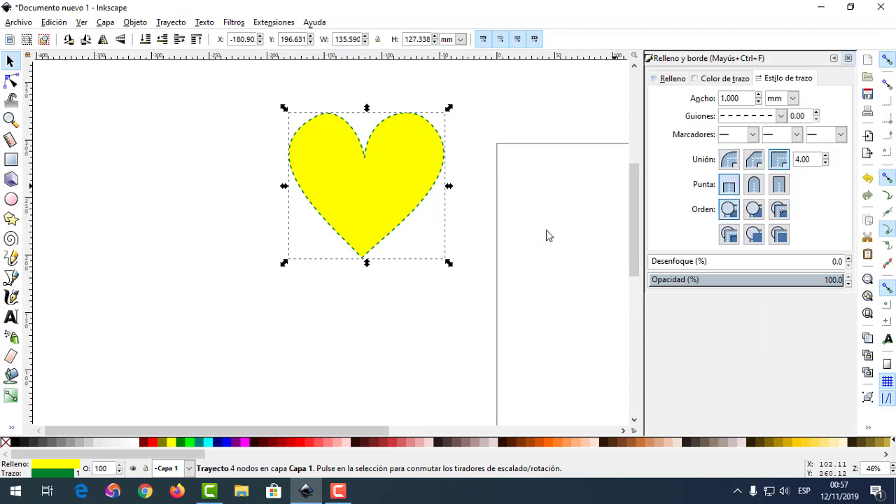
left_click(726, 163)
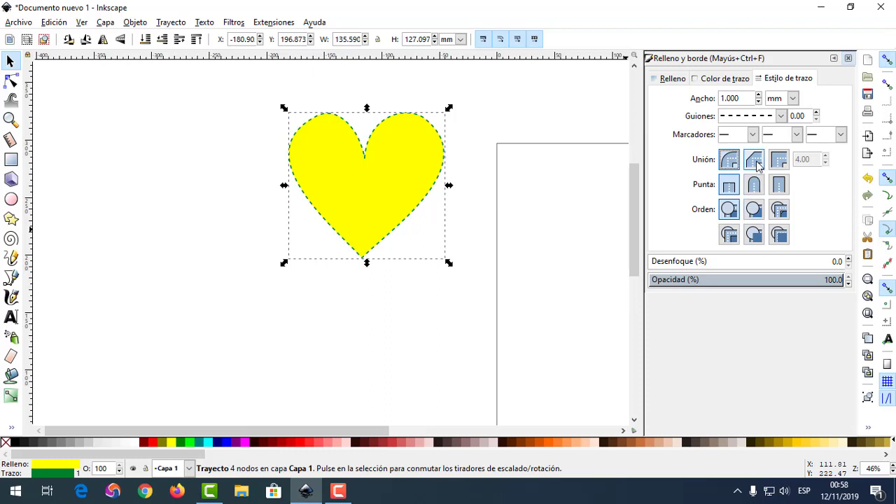
left_click(754, 185)
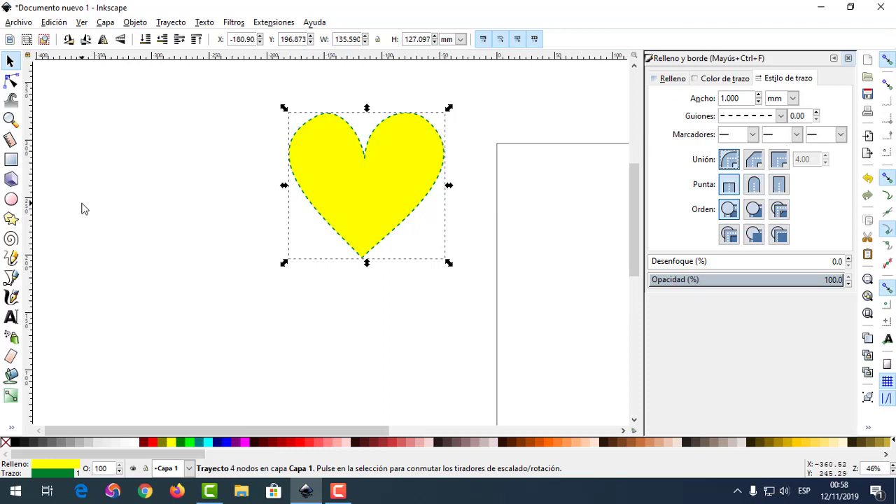
- Draw a spiral right of the heart with a thicker long-dashed outline
left_click(11, 238)
left_click_drag(496, 183, 534, 236)
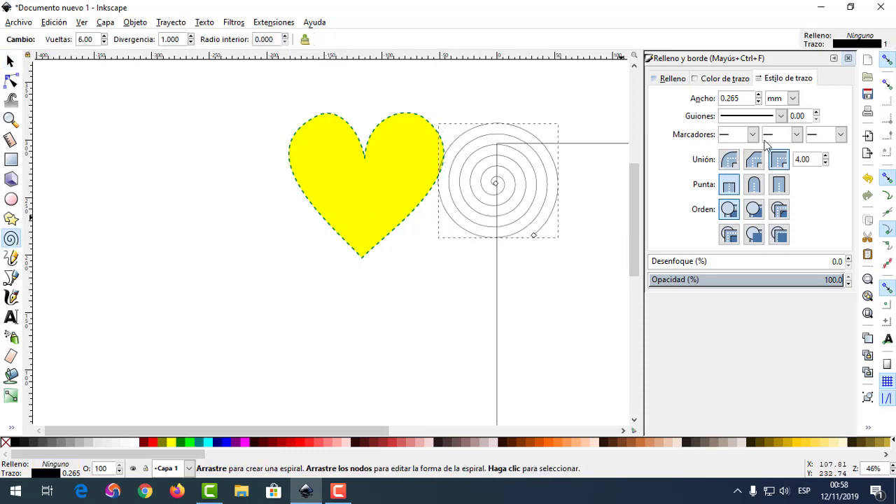
left_click(781, 116)
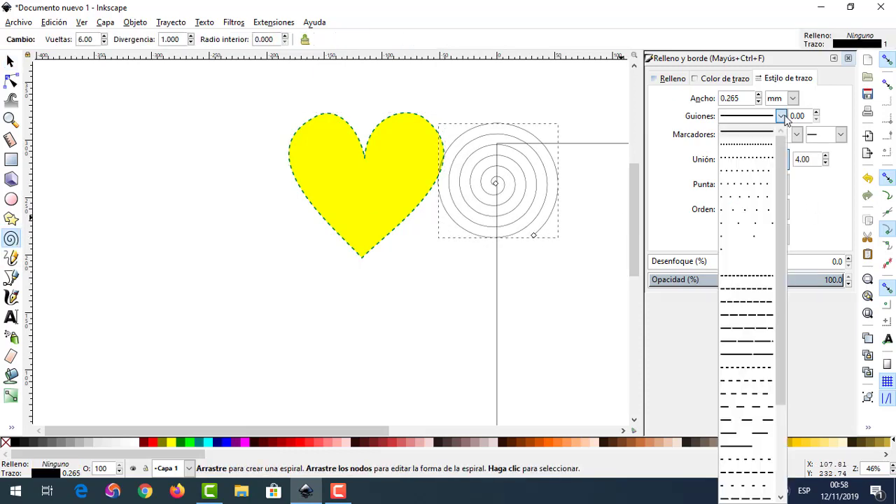
left_click(755, 334)
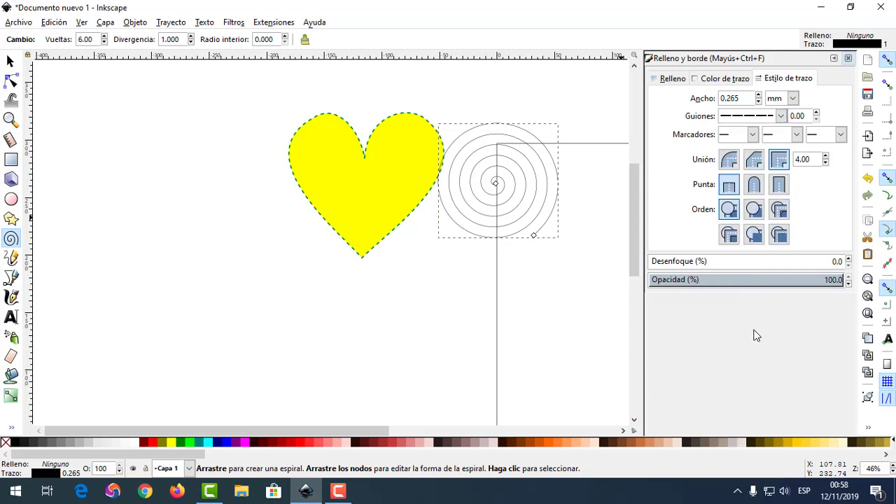
left_click(758, 97)
left_click(759, 97)
left_click(759, 96)
left_click(758, 97)
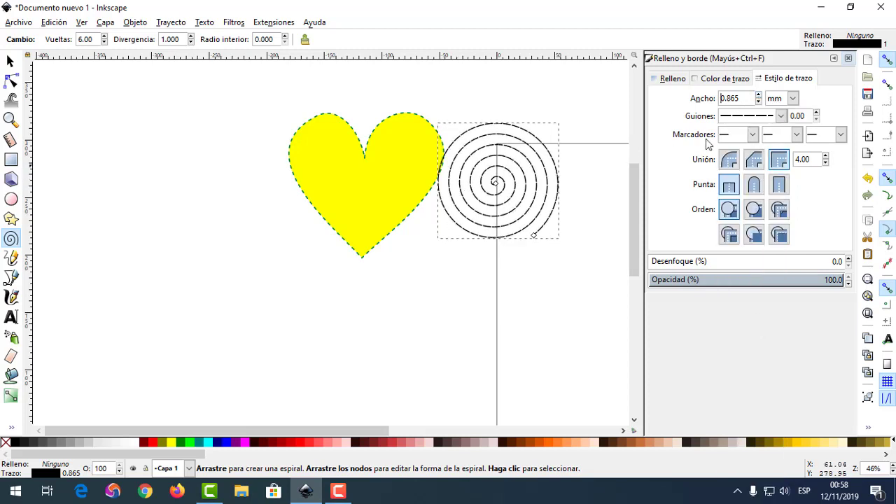
- Switch the spiral to a fine dotted stroke and widen it to 2.865 mm
left_click(781, 115)
scroll(757, 387, "down", 3)
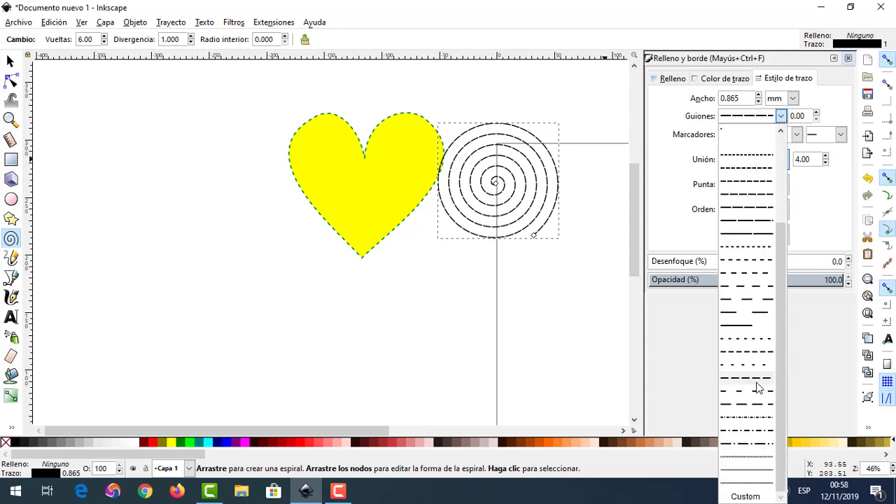
left_click(752, 464)
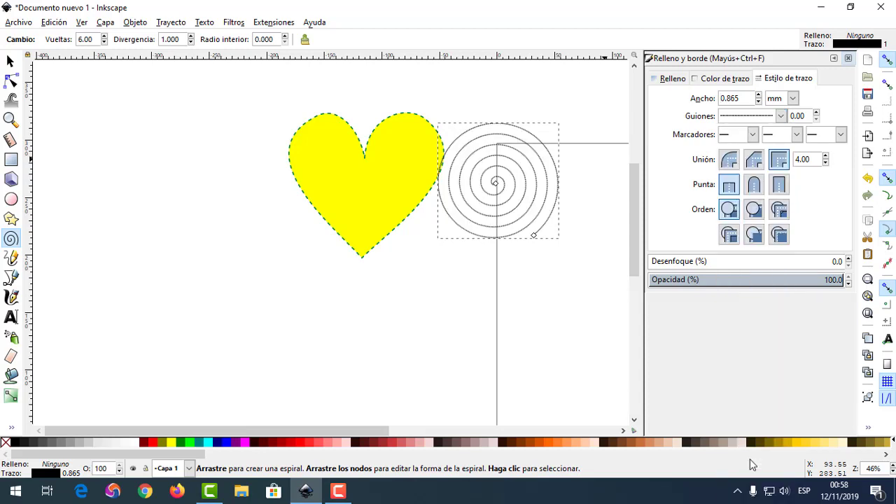
left_click(760, 96)
left_click(759, 96)
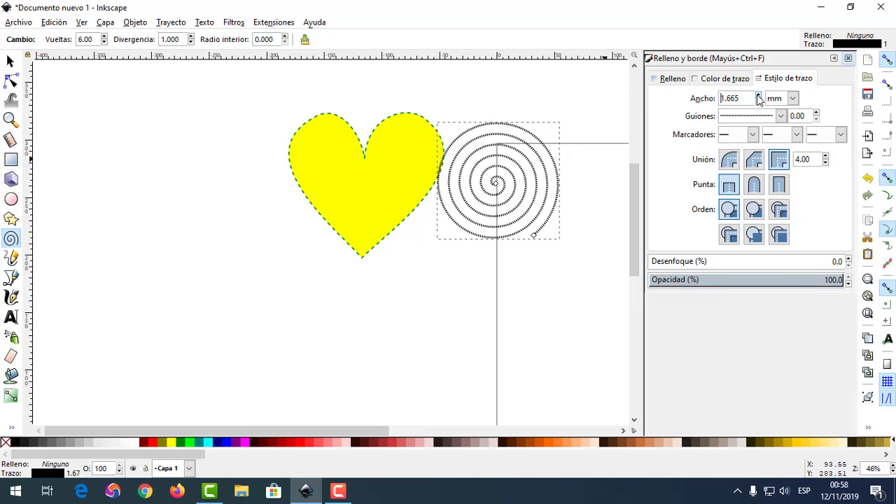
left_click(759, 96)
left_click(760, 96)
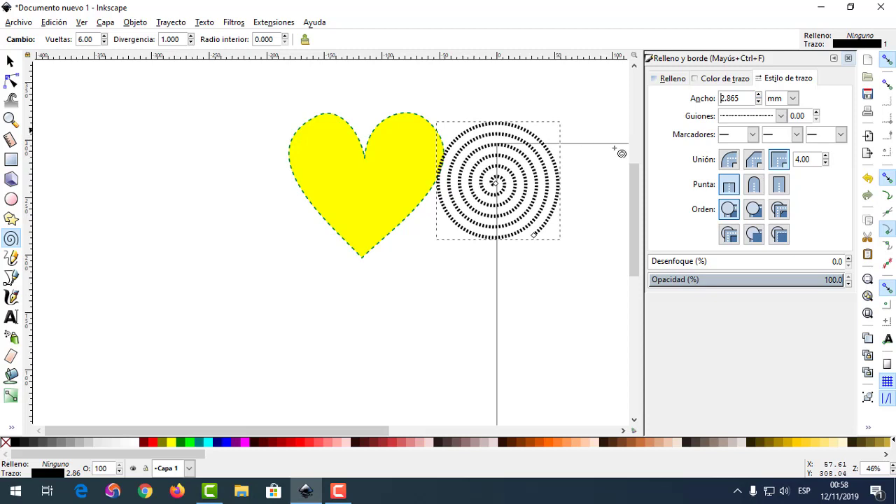
left_click(709, 79)
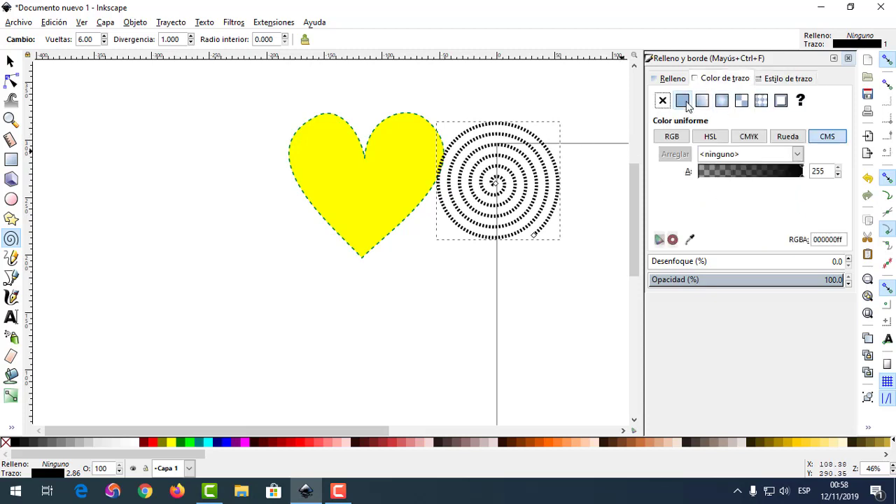
- Make the spiral's flat stroke colour RGB 196, 140, 220 with alpha 255
left_click(685, 104)
left_click(672, 138)
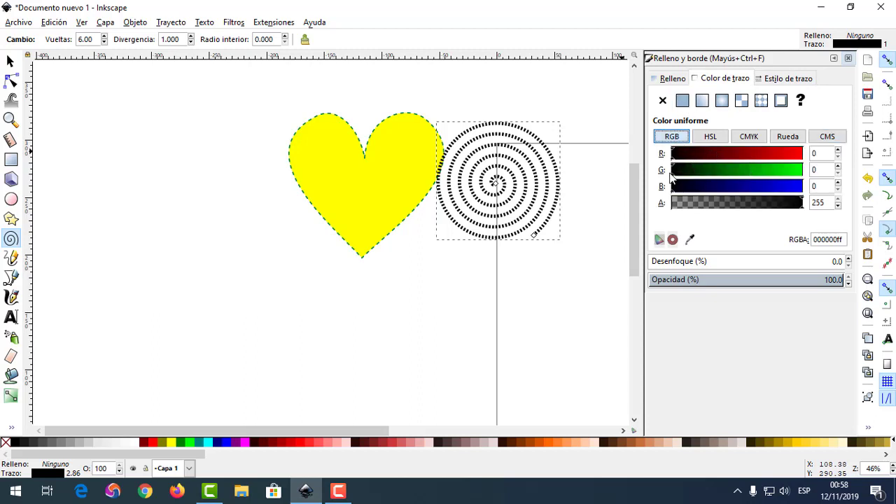
mouse_move(722, 171)
left_mouse_down()
mouse_move(753, 174)
mouse_move(754, 157)
mouse_move(773, 154)
left_mouse_up()
left_click(744, 203)
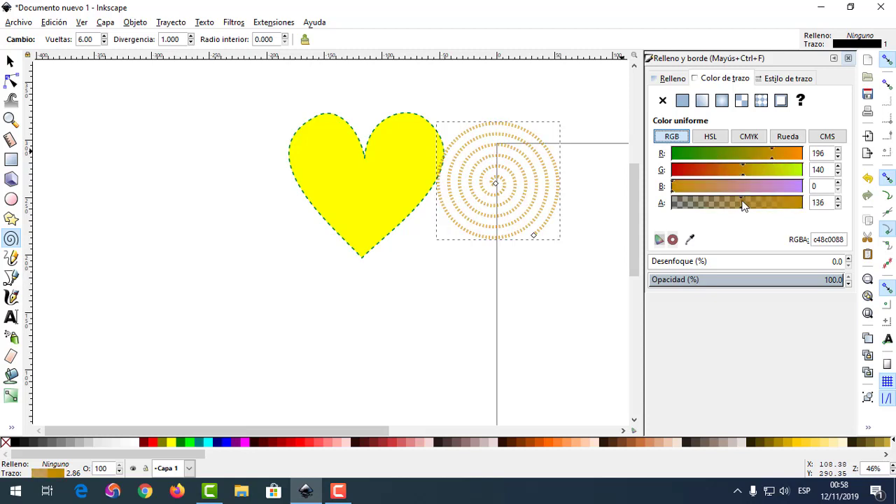
left_click_drag(745, 207, 806, 207)
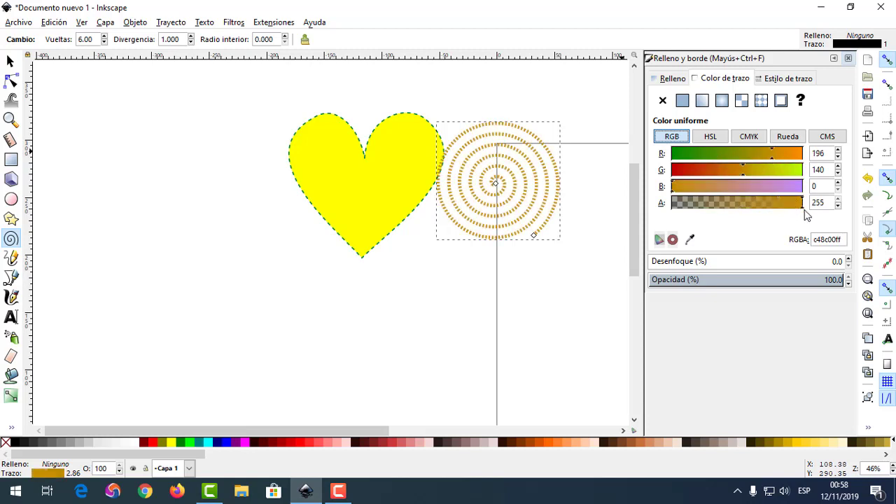
left_click(785, 187)
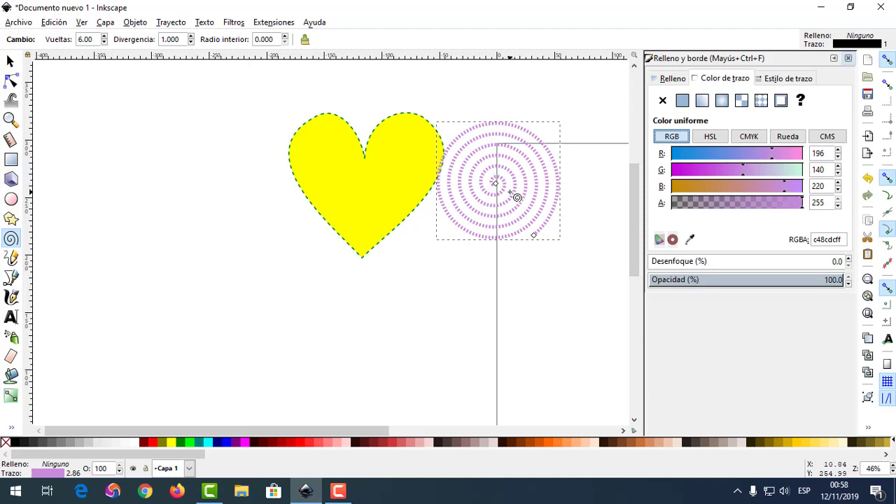
- Move the spiral just below the heart's point and deselect it
left_click(10, 61)
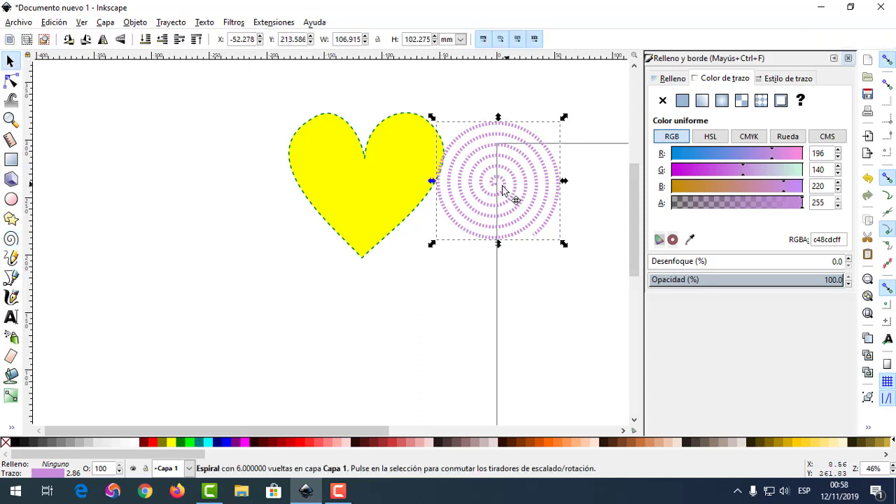
mouse_move(503, 191)
left_mouse_down()
mouse_move(373, 217)
mouse_move(367, 310)
left_mouse_up()
left_click(516, 279)
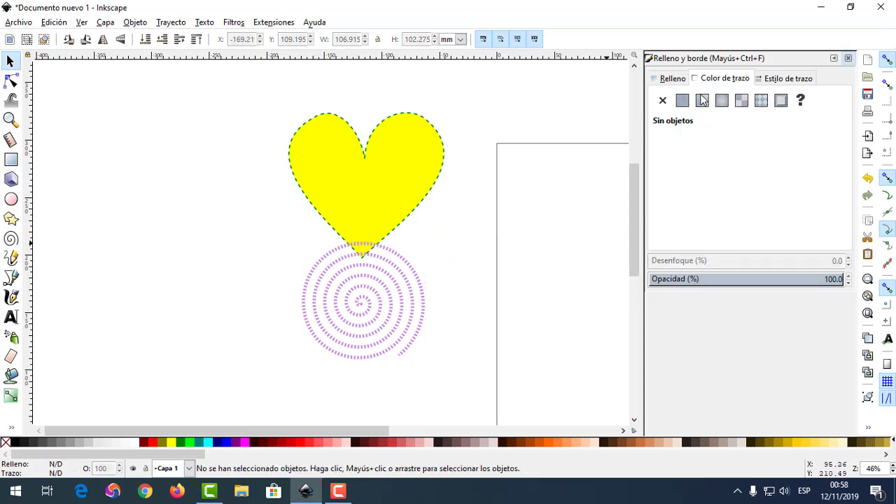
- Check the heart's fill and stroke, then move the spiral right and the heart down-left
left_click(383, 197)
left_click(672, 78)
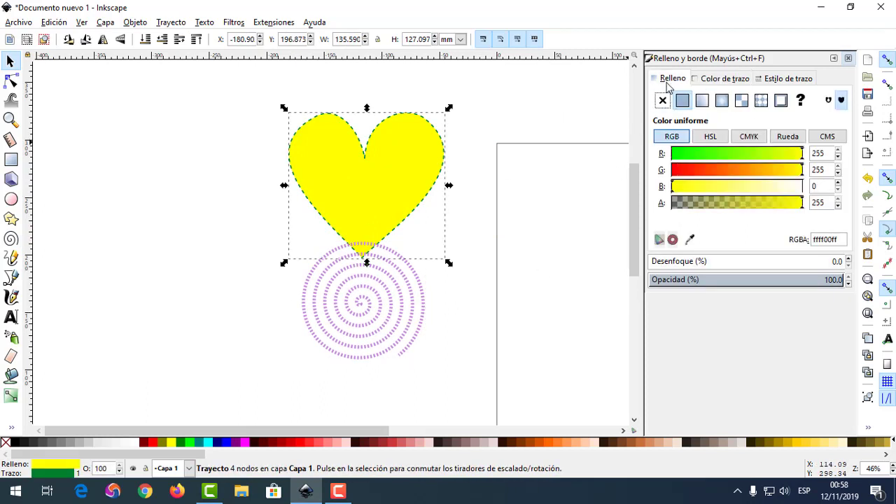
left_click(725, 81)
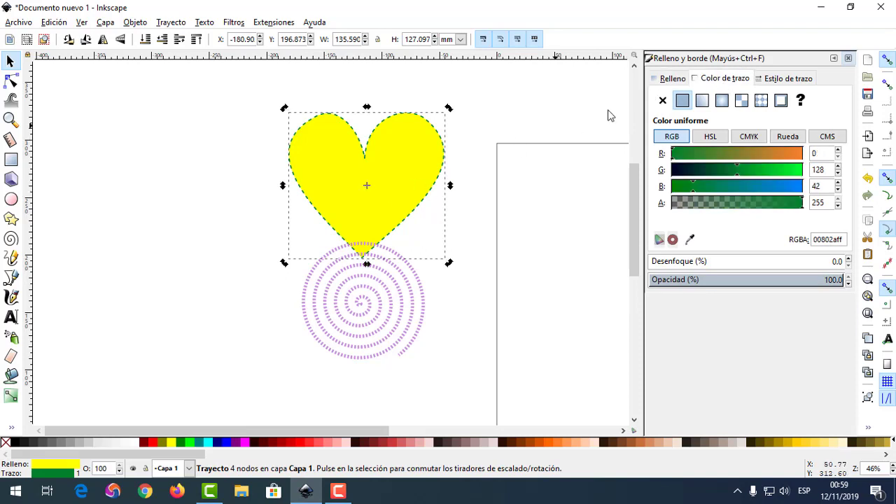
left_click(675, 78)
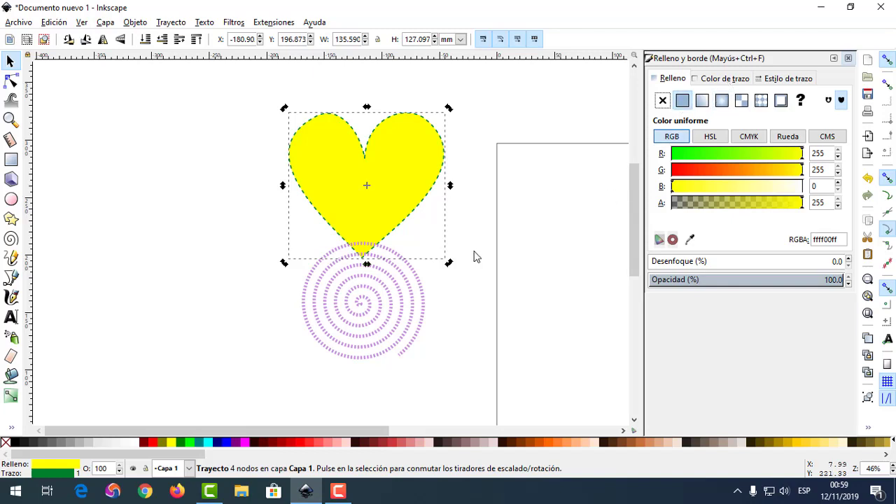
mouse_move(414, 306)
left_mouse_down()
mouse_move(560, 300)
mouse_move(583, 246)
left_mouse_up()
left_click_drag(398, 166, 303, 231)
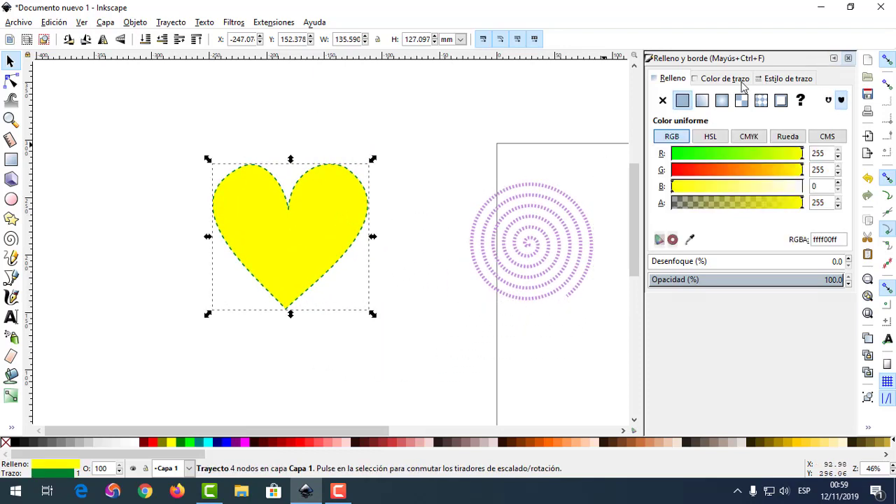
- Close the docked Fill and Stroke panel, briefly showing and hiding the extra tools list
left_click(848, 58)
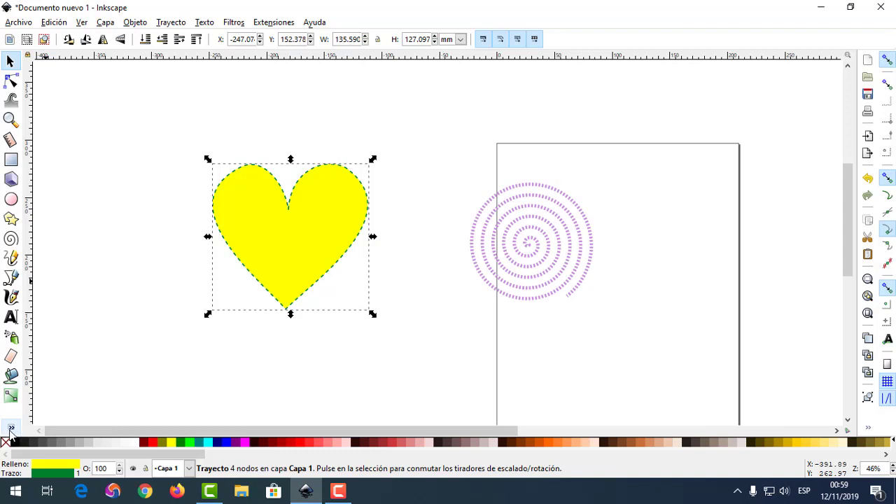
left_click(11, 428)
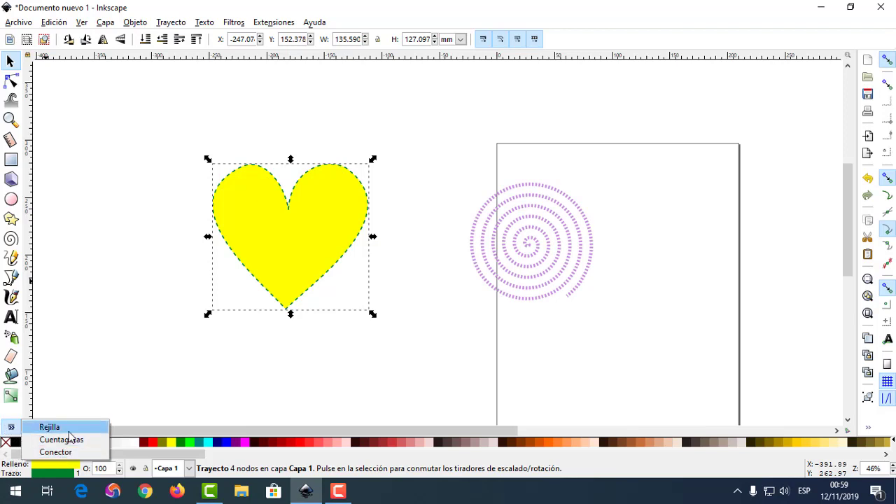
left_click(11, 399)
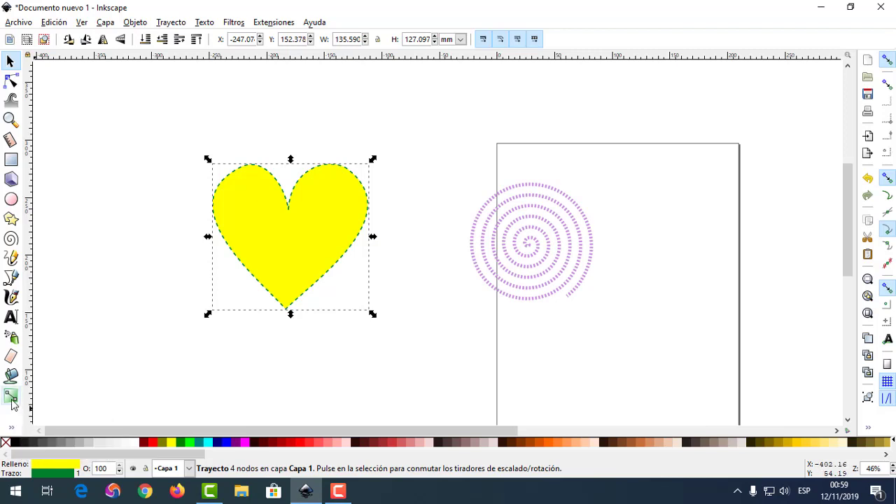
- Drag a gradient across the heart from its tip and switch new gradients to radial
left_click(11, 397)
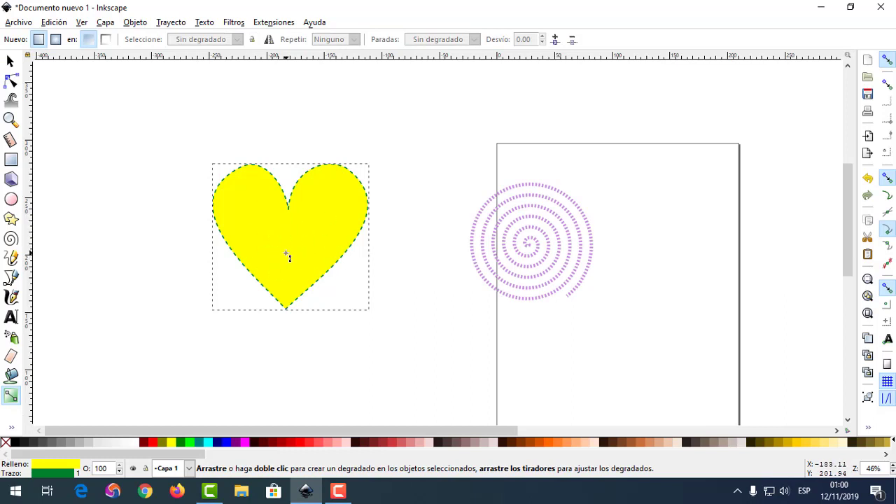
mouse_move(284, 295)
left_mouse_down()
mouse_move(294, 240)
mouse_move(333, 186)
left_mouse_up()
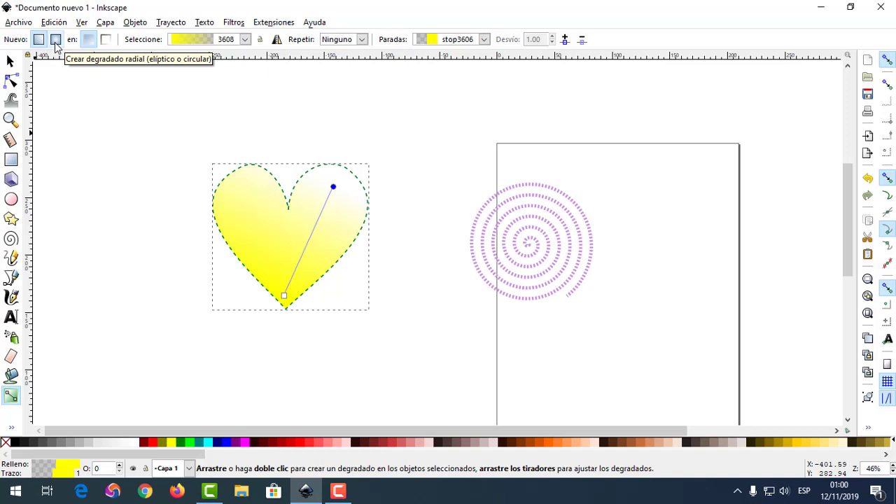
left_click(58, 41)
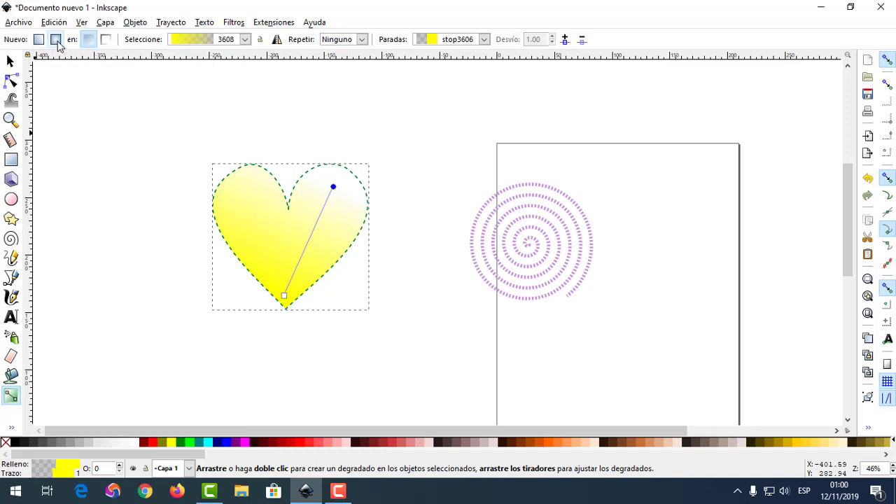
left_click_drag(334, 187, 318, 211)
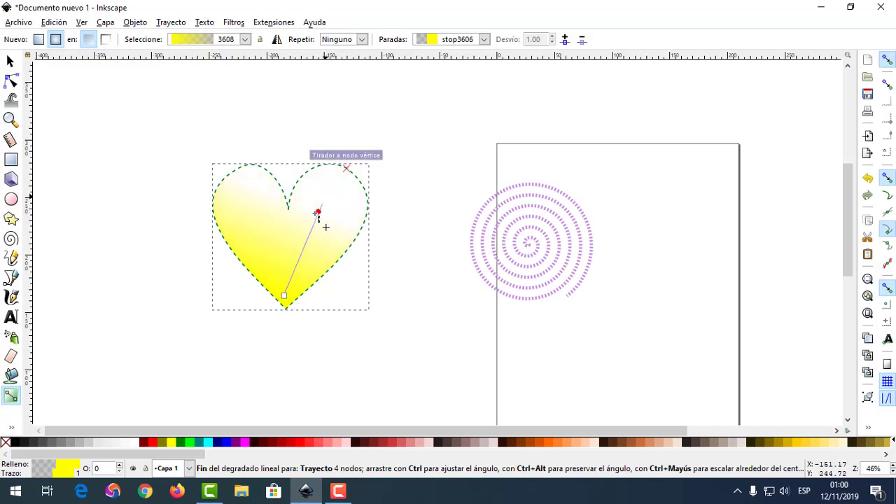
left_click_drag(318, 212, 339, 183)
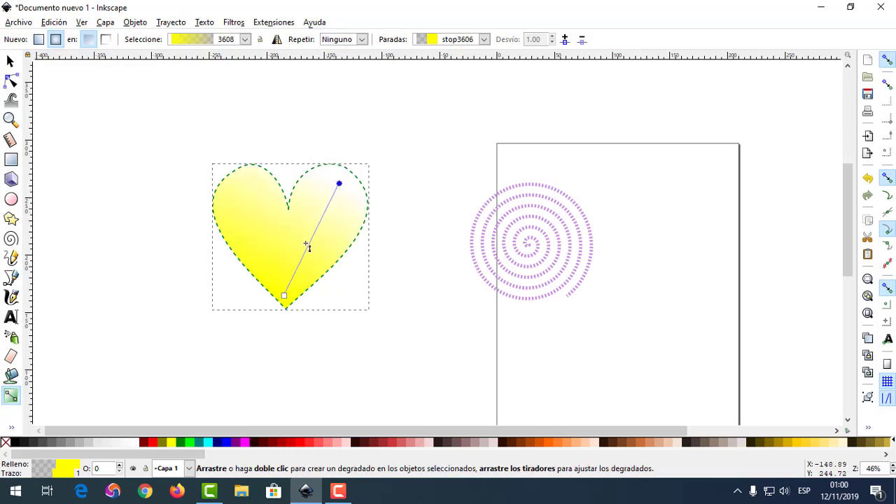
mouse_move(285, 297)
left_mouse_down()
mouse_move(185, 369)
mouse_move(248, 298)
left_mouse_up()
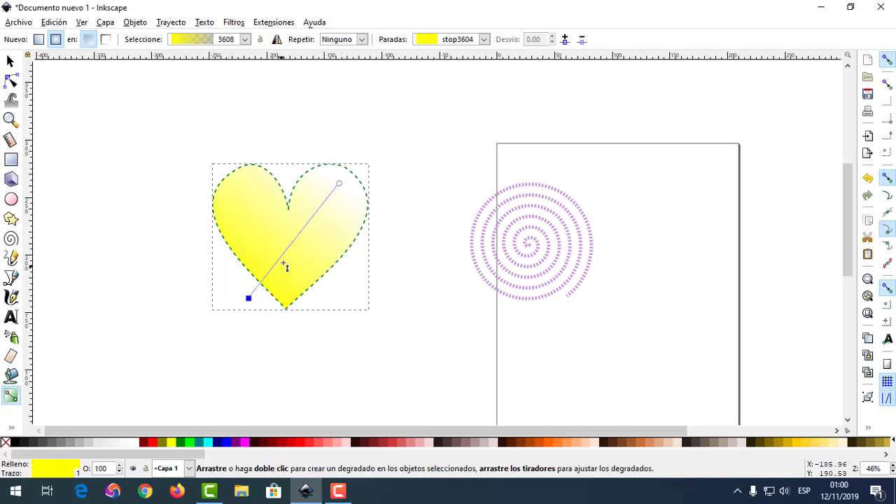
- Create a radial gradient on the heart with its centre in the upper-left lobe
double_click(285, 250)
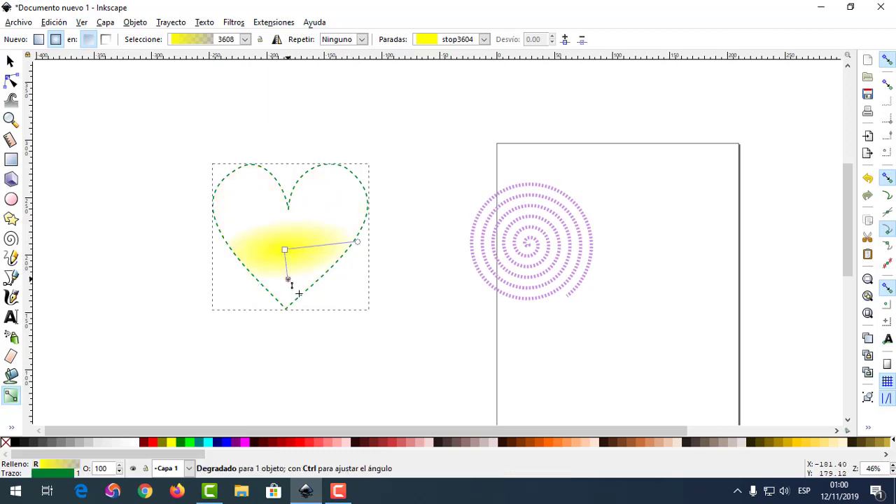
mouse_move(283, 306)
left_mouse_down()
mouse_move(225, 308)
mouse_move(350, 205)
left_mouse_up()
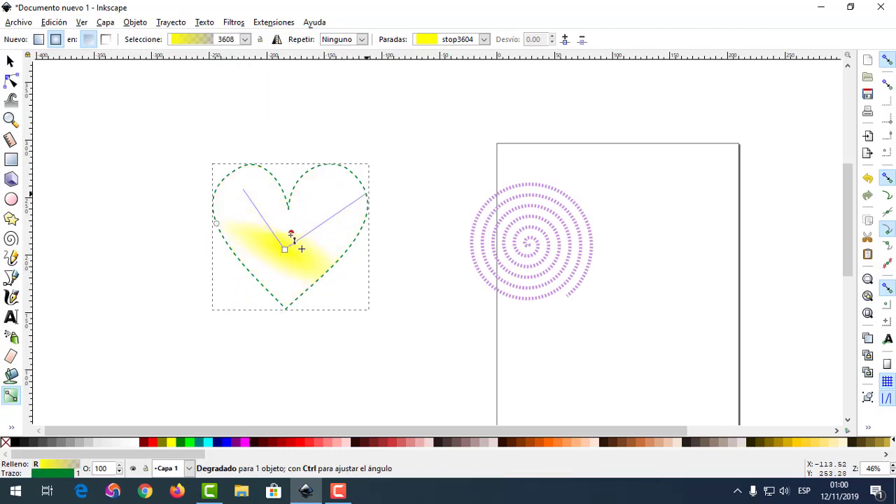
mouse_move(349, 205)
left_mouse_down()
mouse_move(258, 291)
mouse_move(249, 318)
left_mouse_up()
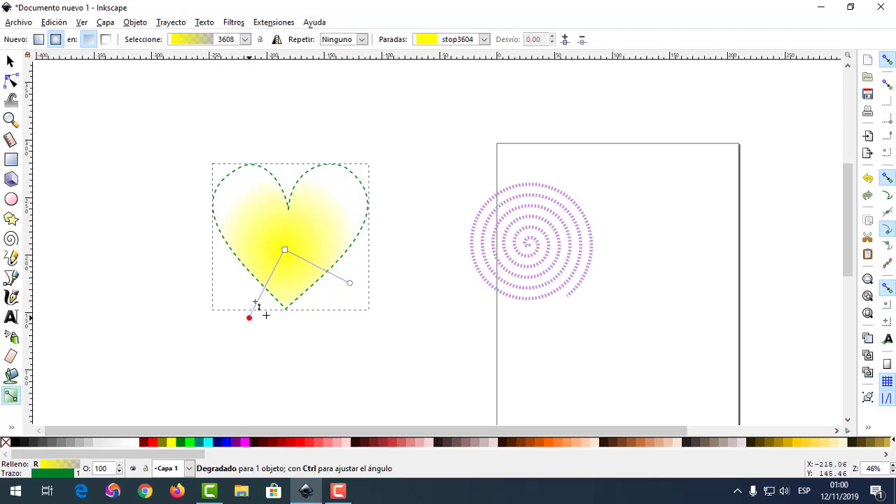
left_click_drag(284, 250, 244, 194)
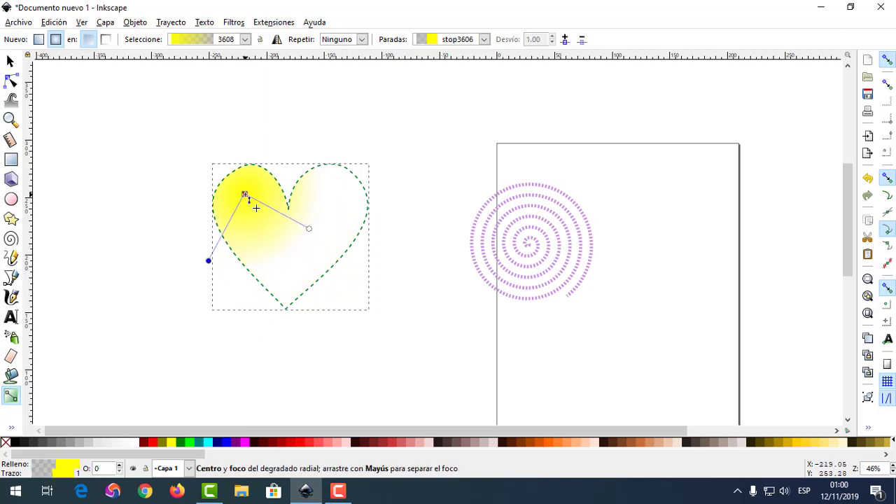
left_click(244, 194)
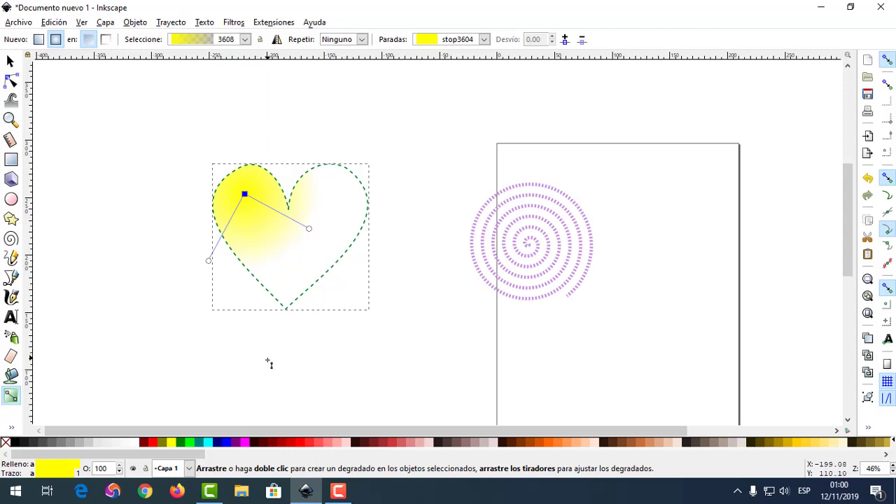
- Set the heart gradient's outer stop to red and its centre stop to white
left_click(153, 442)
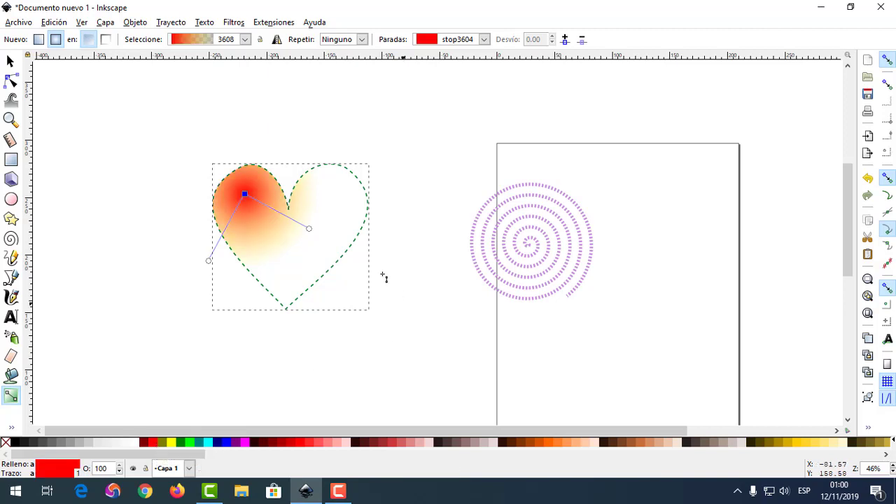
left_click(309, 229)
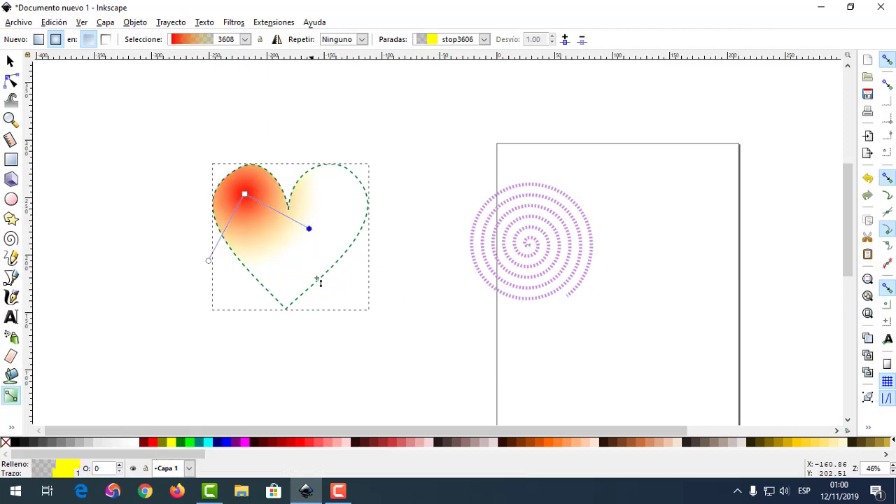
left_click(153, 443)
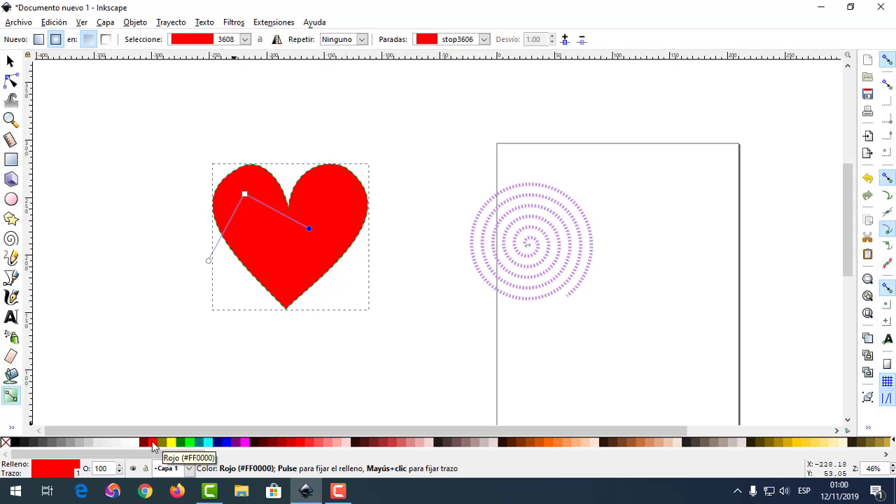
left_click(245, 195)
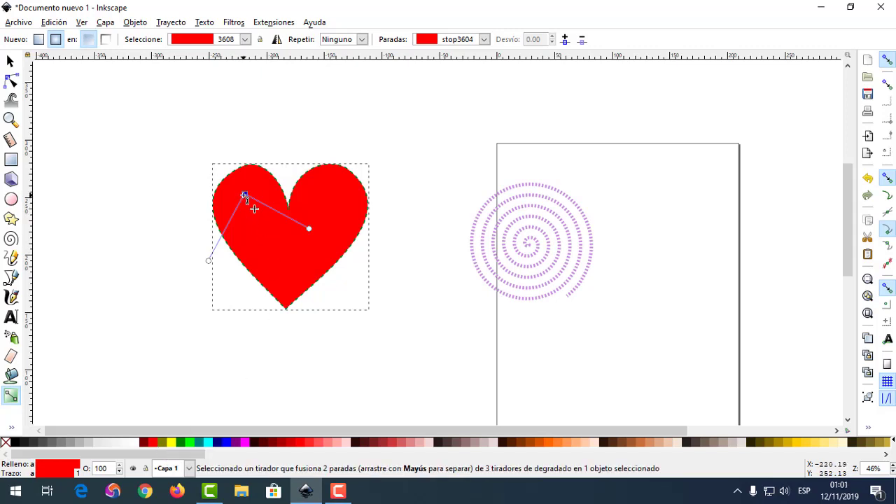
left_click(140, 443)
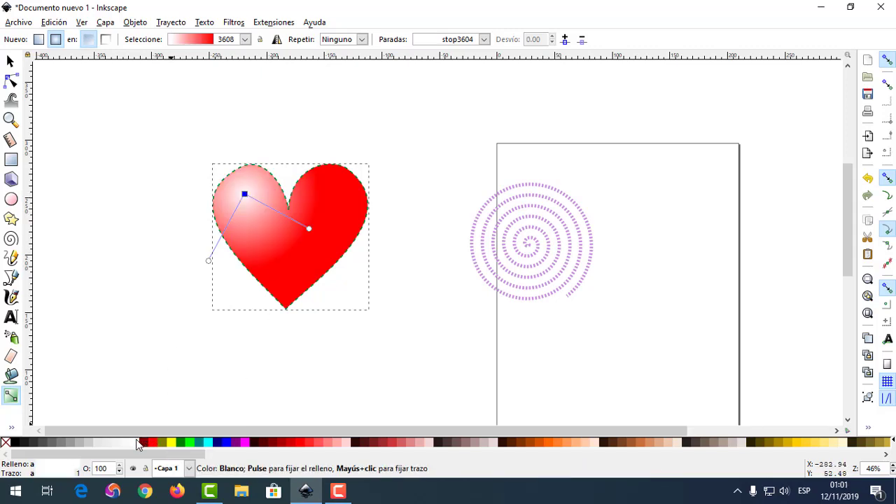
- Lower the white highlight slightly and stretch the gradient radii wider across the heart
left_click_drag(247, 195, 249, 212)
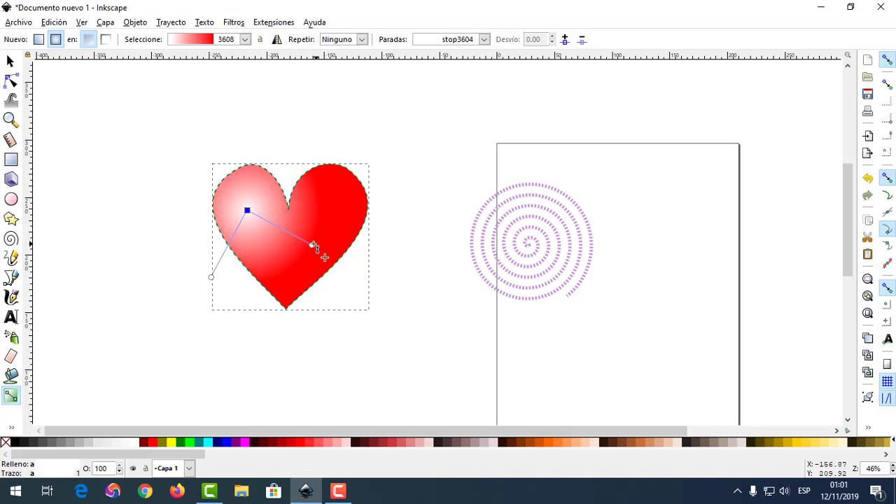
left_click_drag(312, 245, 369, 290)
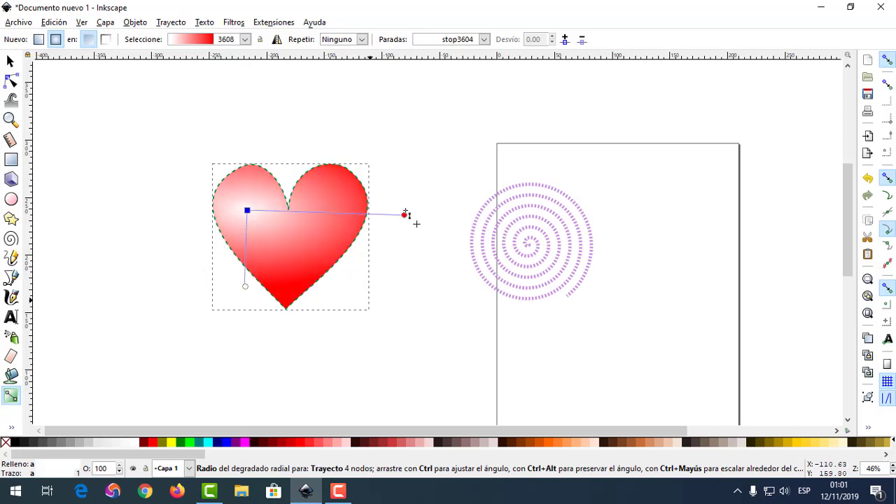
left_click_drag(369, 290, 390, 264)
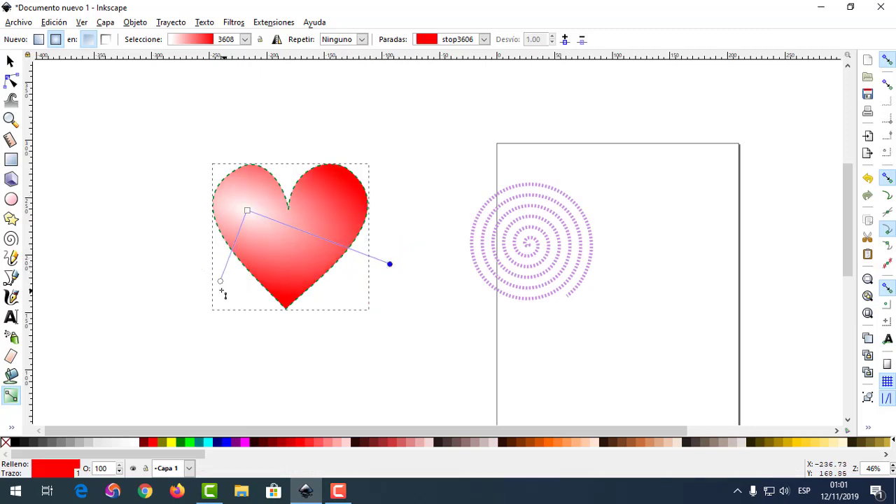
left_click_drag(221, 282, 202, 318)
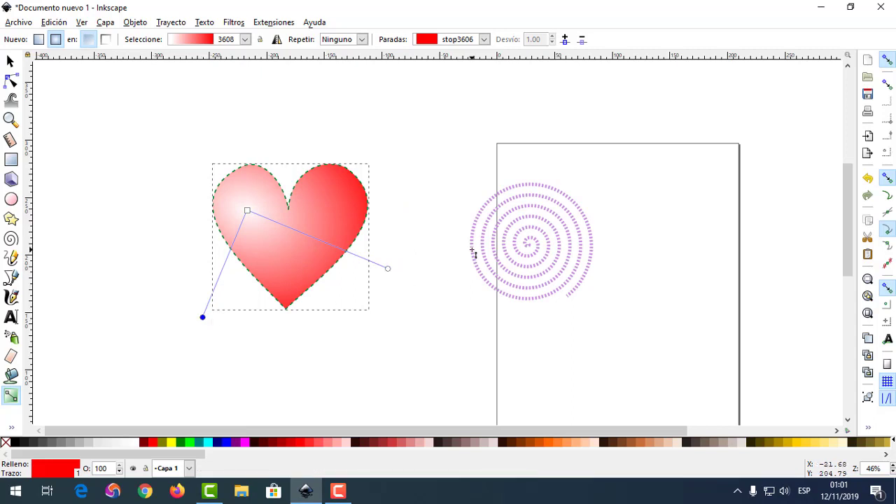
left_click(11, 61)
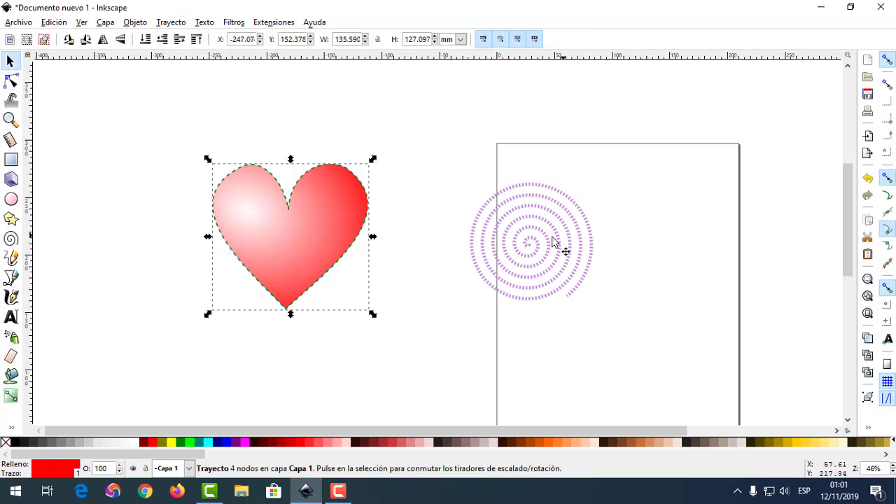
- Move the heart up-left and draw a circle between it and the spiral
left_click_drag(296, 240, 173, 186)
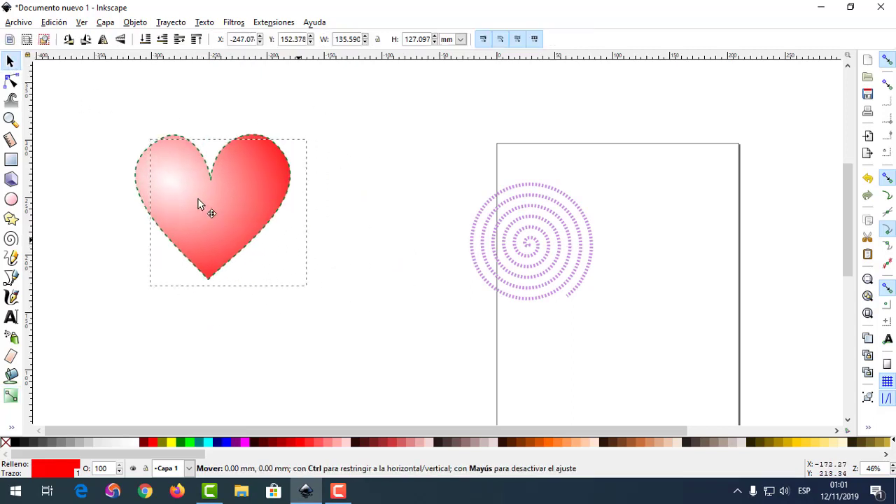
left_click(11, 199)
mouse_move(348, 135)
left_mouse_down()
mouse_move(448, 246)
mouse_move(464, 251)
left_mouse_up()
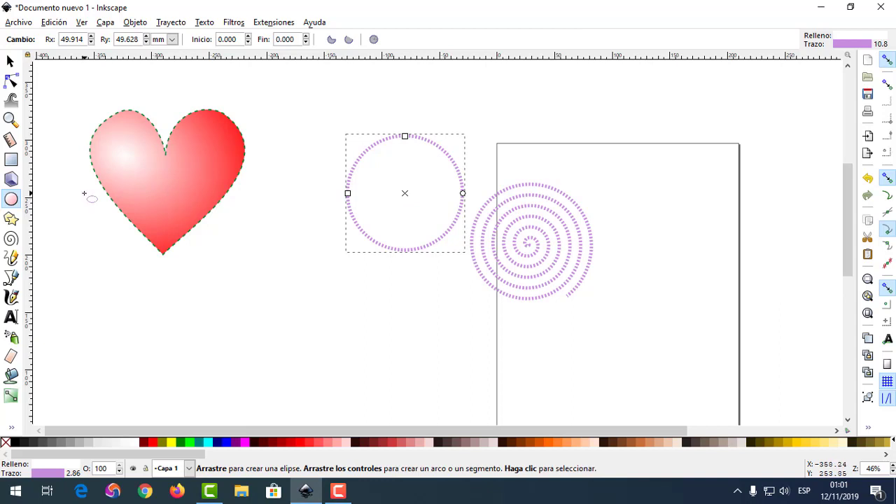
- Fill the new circle bright lime green (#00FF00) after trying teal and dark green
left_click(202, 443)
left_click_drag(202, 442, 223, 422)
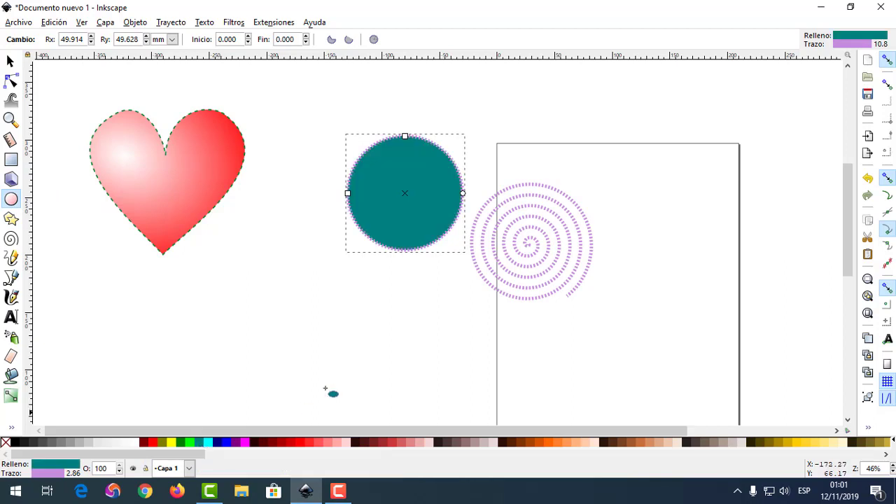
left_click(181, 443)
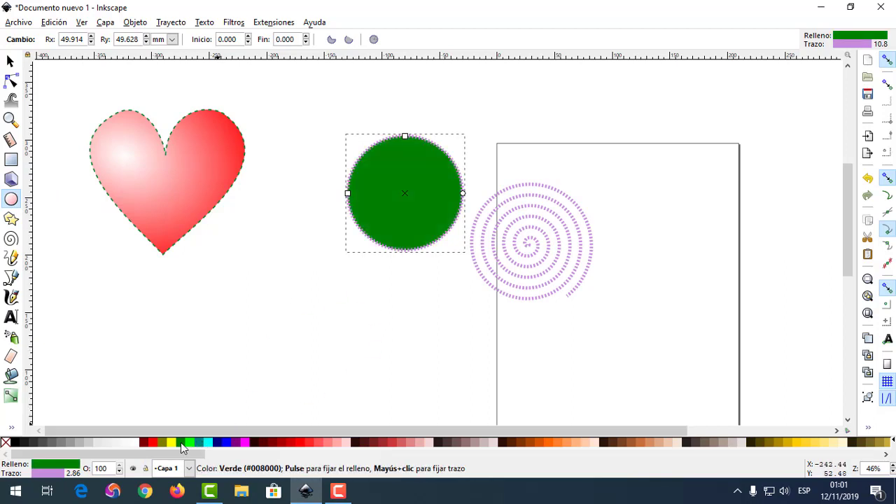
left_click_drag(181, 443, 251, 393)
left_click(189, 443)
mouse_move(190, 442)
left_mouse_down()
mouse_move(405, 309)
mouse_move(281, 253)
left_mouse_up()
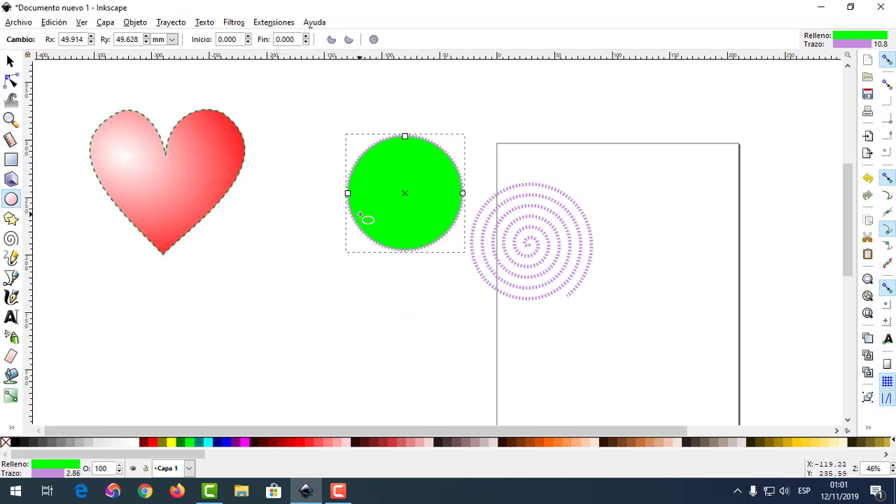
- Add a radial gradient to the circle centred at its upper left, with a yellow outer stop
left_click(10, 396)
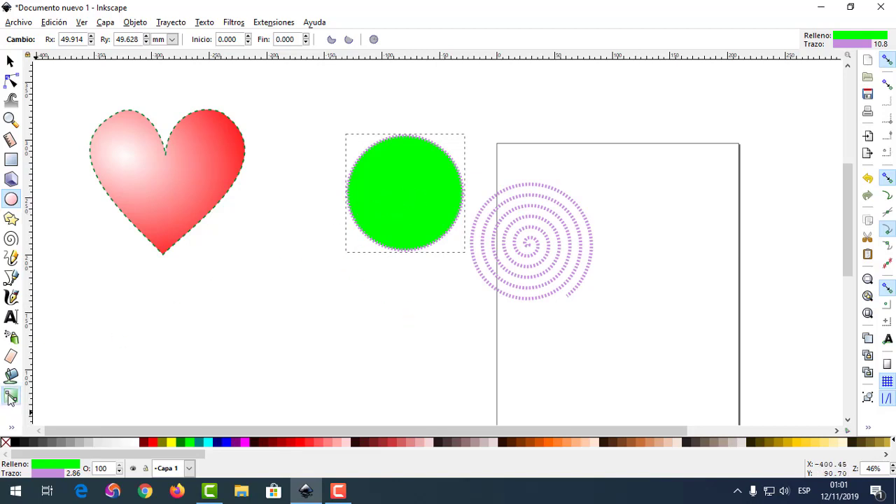
left_click_drag(434, 236, 386, 152)
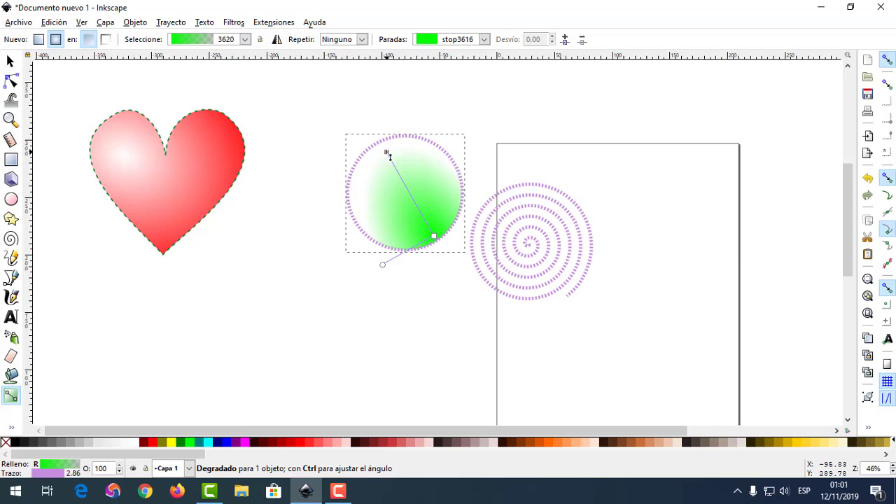
left_click(387, 152)
left_click_drag(434, 237, 385, 166)
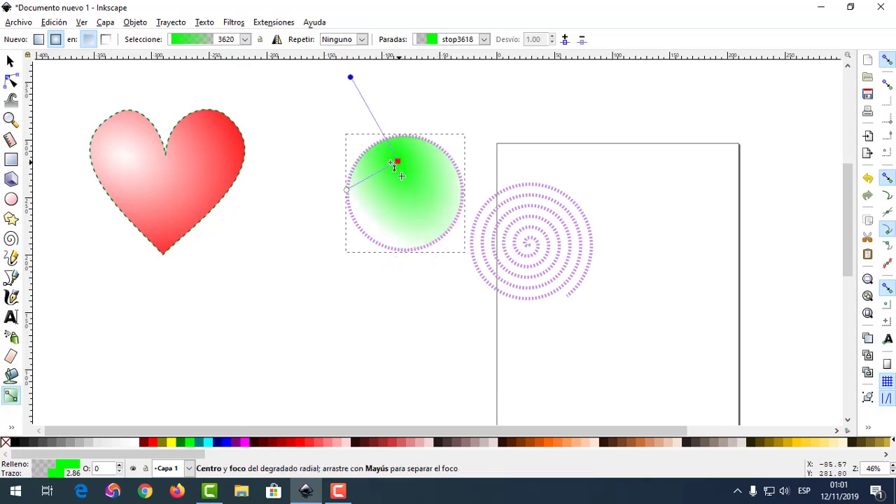
left_click_drag(335, 81, 390, 251)
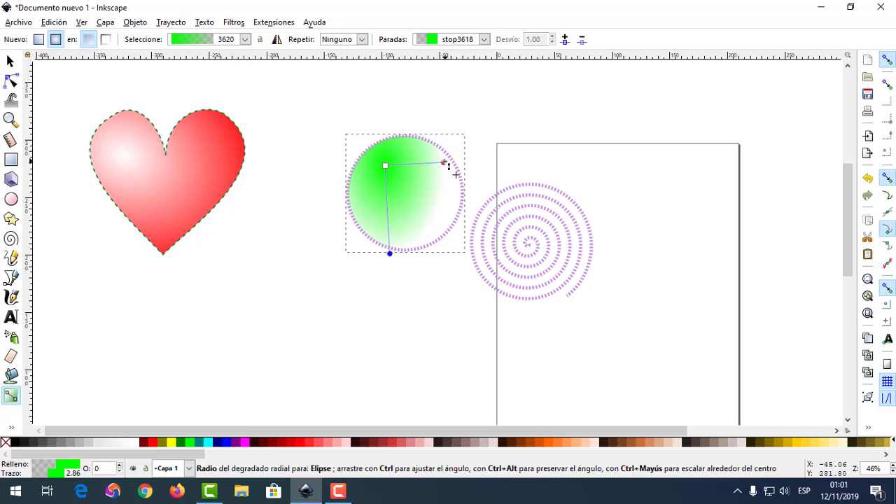
left_click_drag(443, 162, 481, 147)
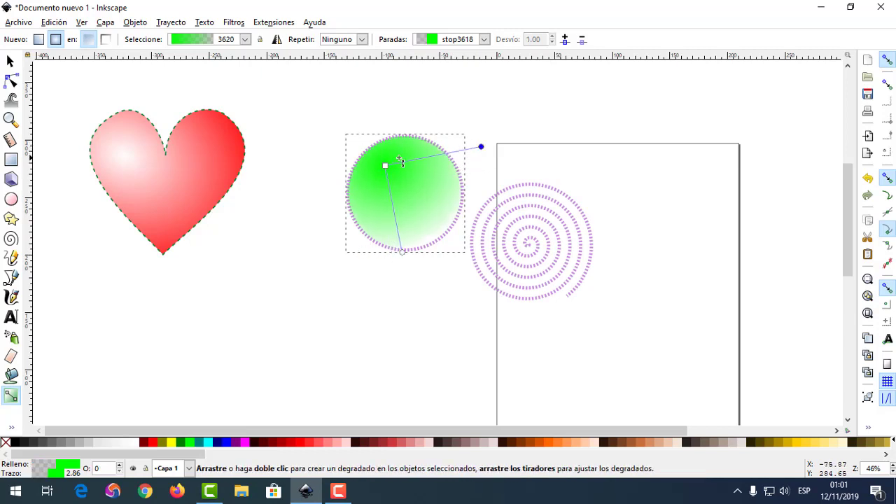
left_click_drag(386, 166, 375, 153)
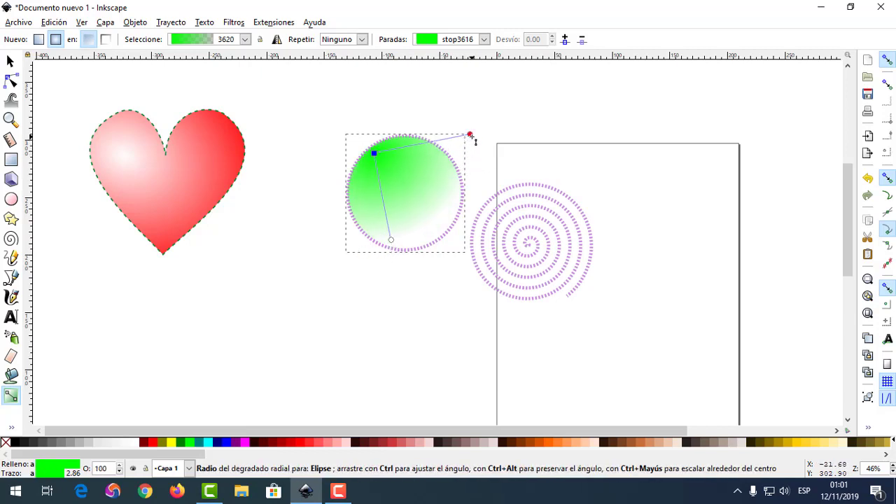
left_click_drag(469, 135, 463, 170)
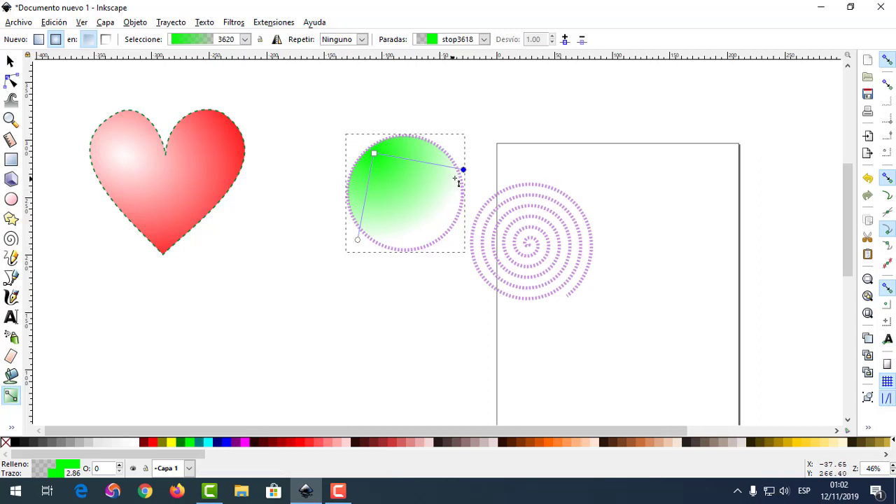
left_click(169, 442)
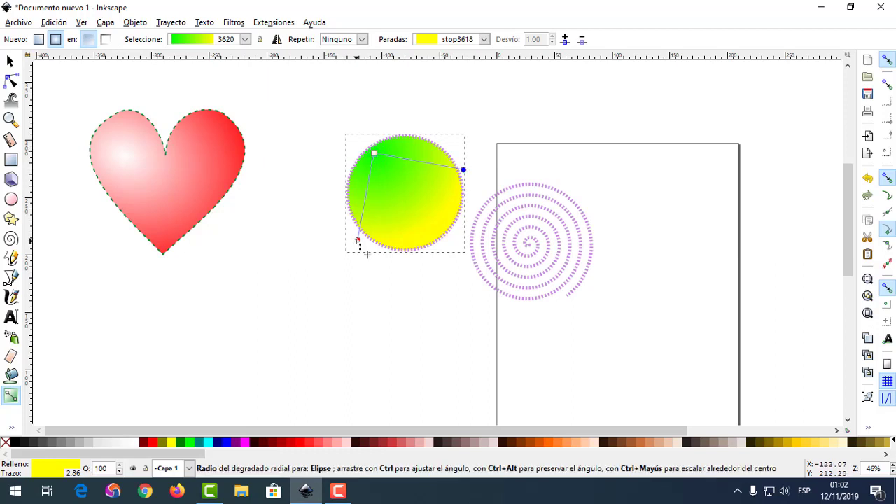
- Add a red stop near the centre and a pale pink stop near the gradient's outer end
double_click(427, 163)
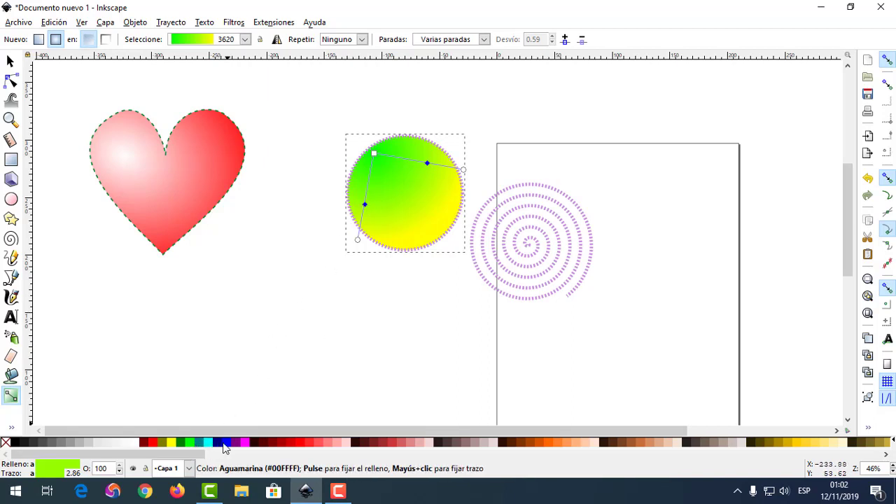
left_click(291, 442)
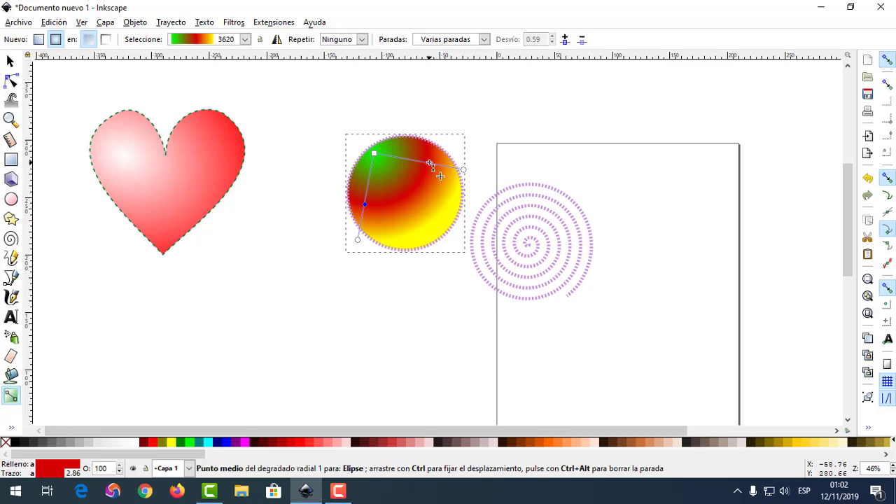
left_click_drag(440, 175, 432, 177)
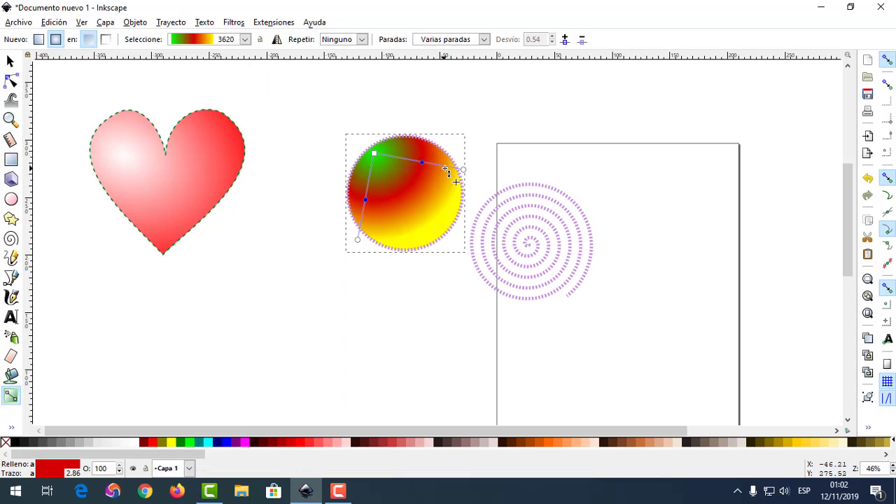
left_click(449, 166)
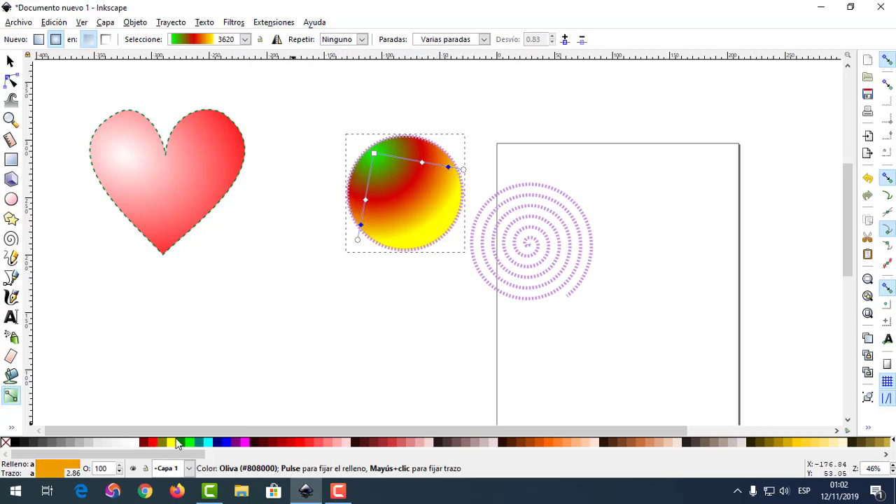
left_click(349, 444)
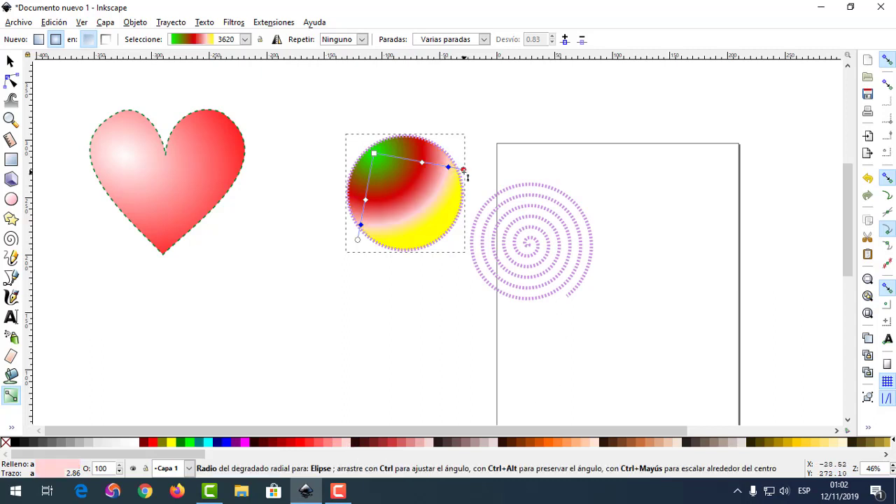
- Extend the yellow outer end and lower radius of the gradient, then deselect to view it
left_click_drag(465, 169, 470, 171)
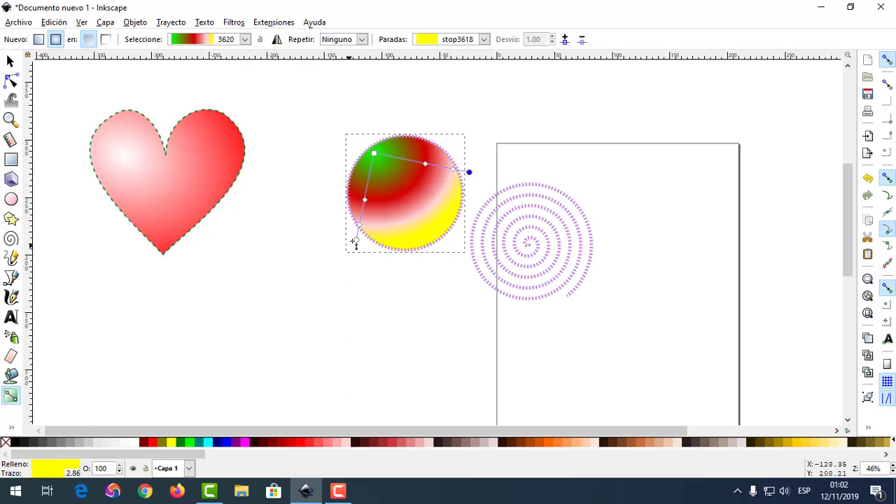
left_click_drag(357, 240, 358, 254)
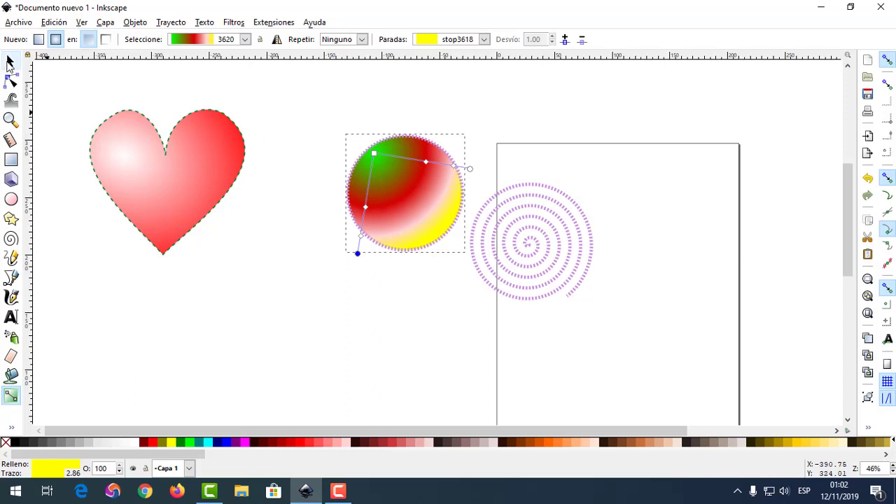
left_click(10, 61)
left_click(269, 282)
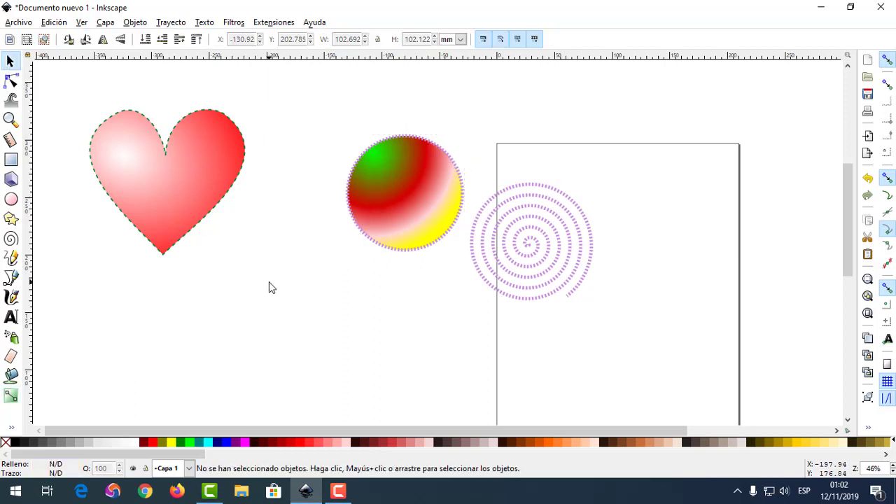